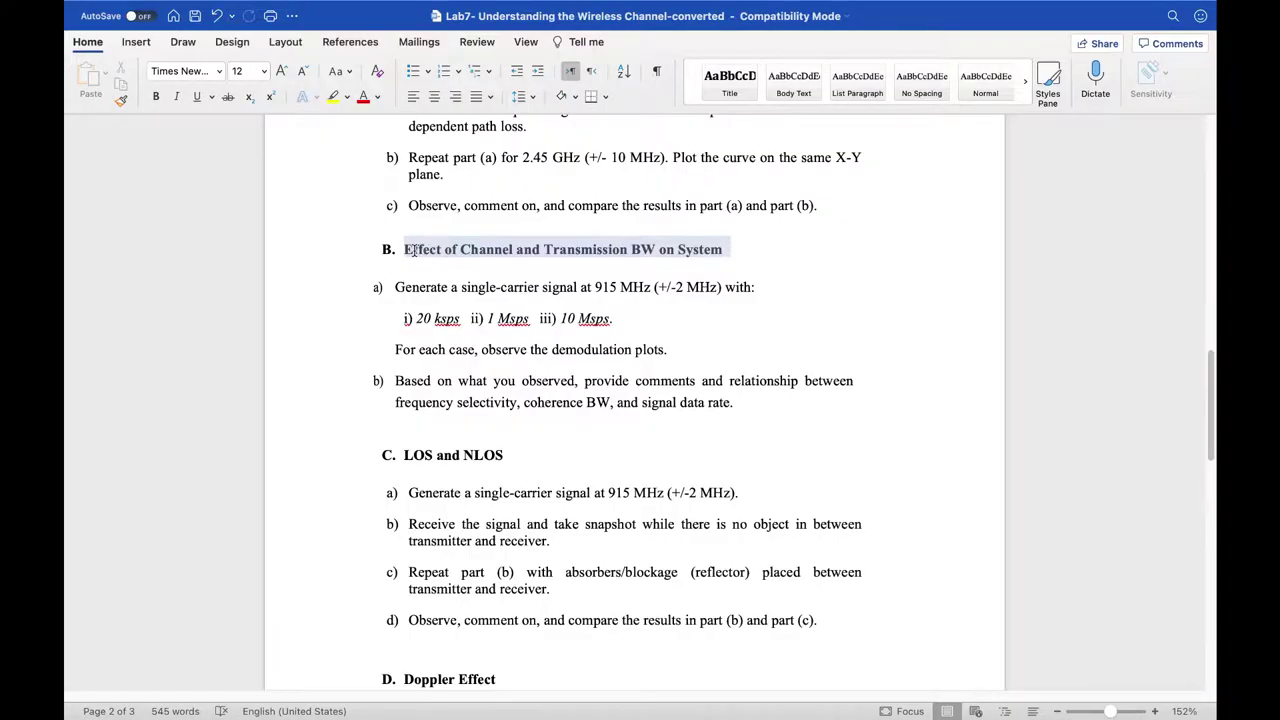
# Step: Highlight the 20 ksps symbol rate in the Effect of Channel and Transmission BW section
pyautogui.click(414, 251)
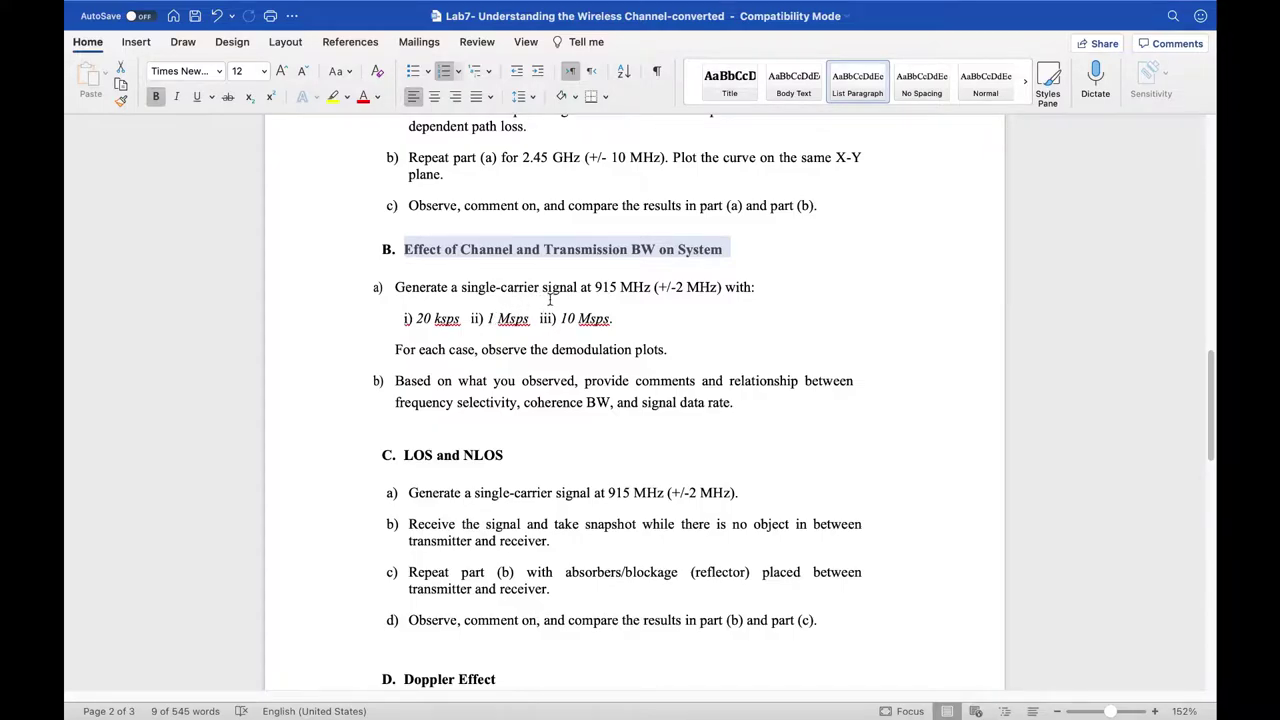
pyautogui.moveTo(418, 318); pyautogui.dragTo(449, 321)
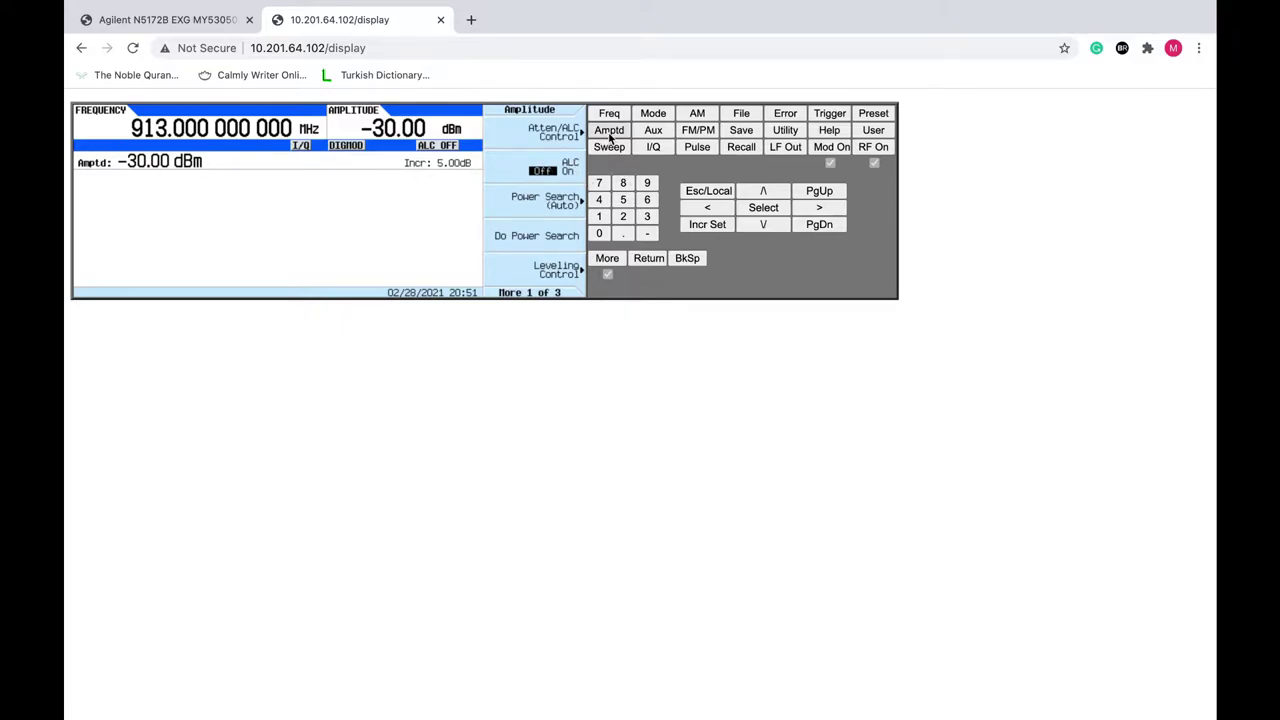
# Step: Set the generator amplitude to 0 dBm and open ARB Custom Modulation's Digital Mod Setup
pyautogui.click(598, 233)
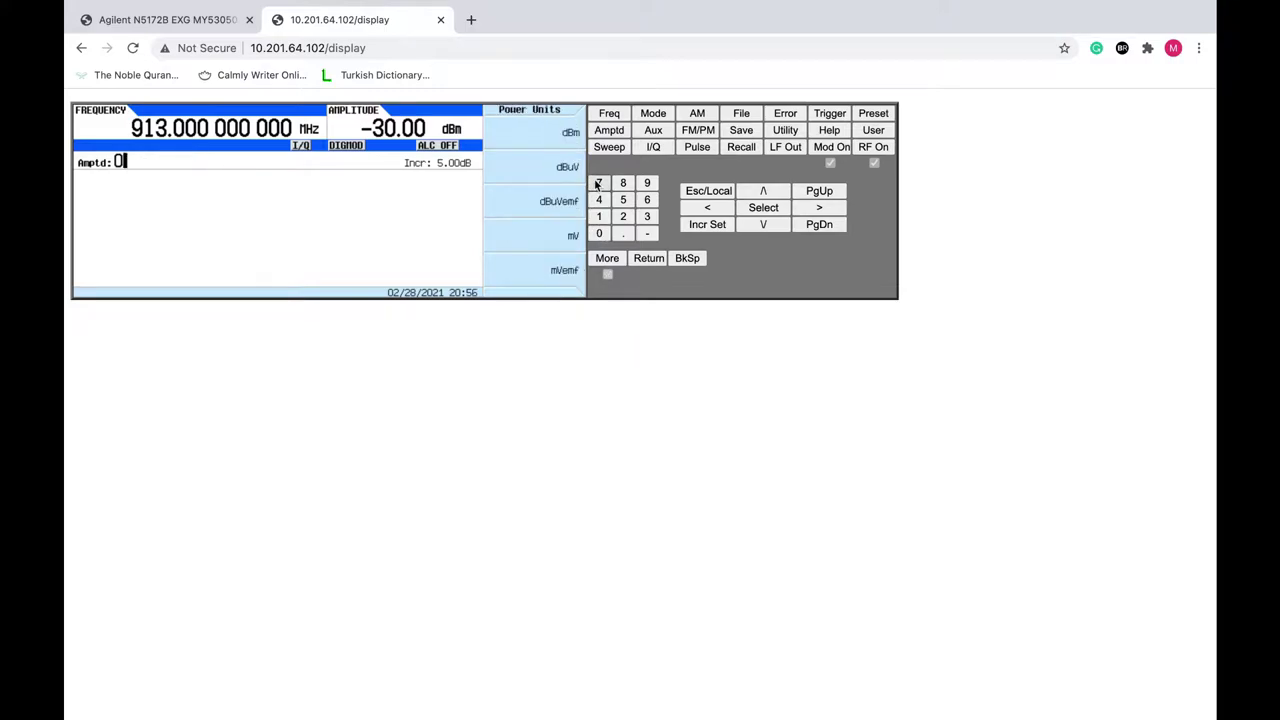
pyautogui.click(570, 133)
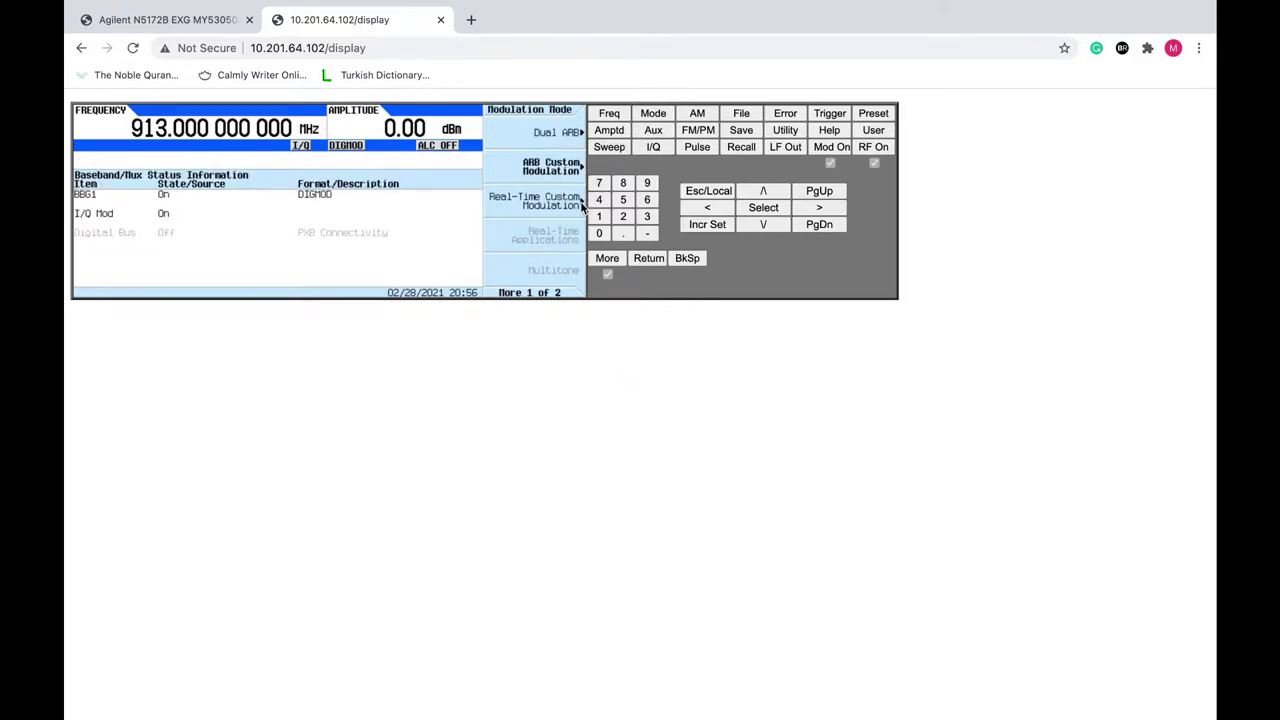
pyautogui.click(580, 202)
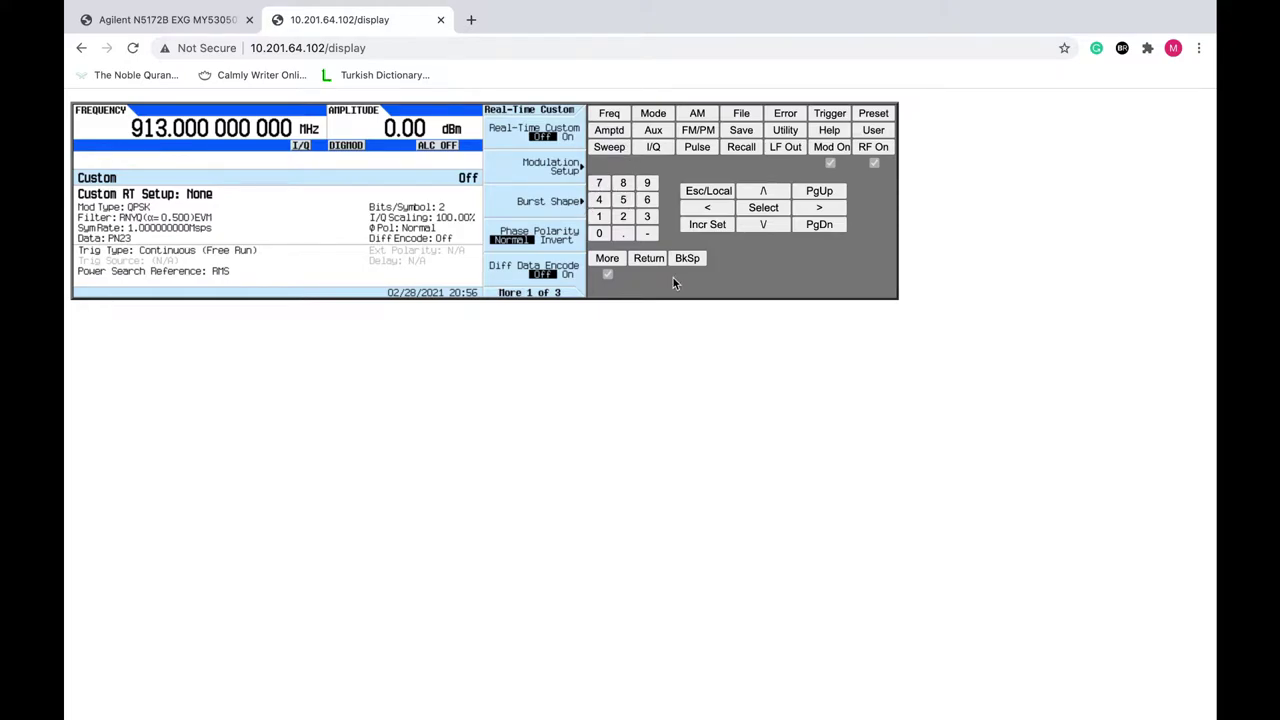
pyautogui.click(648, 258)
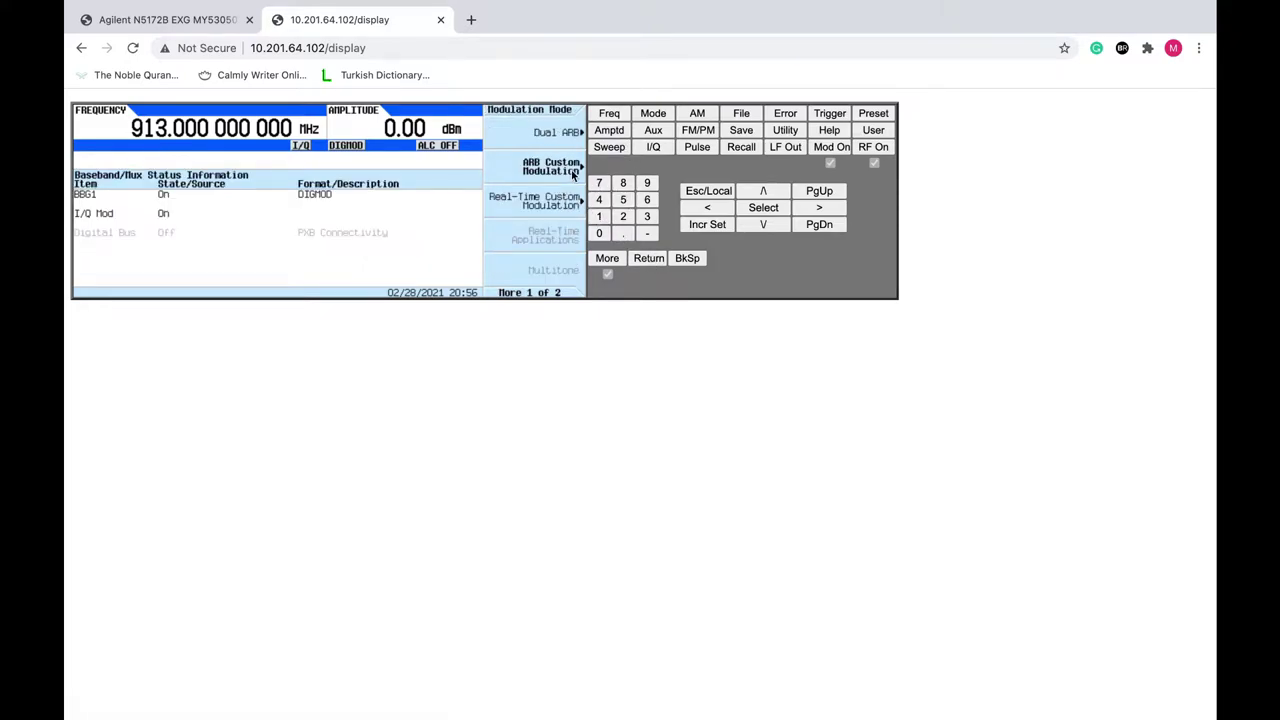
pyautogui.click(575, 168)
pyautogui.click(560, 203)
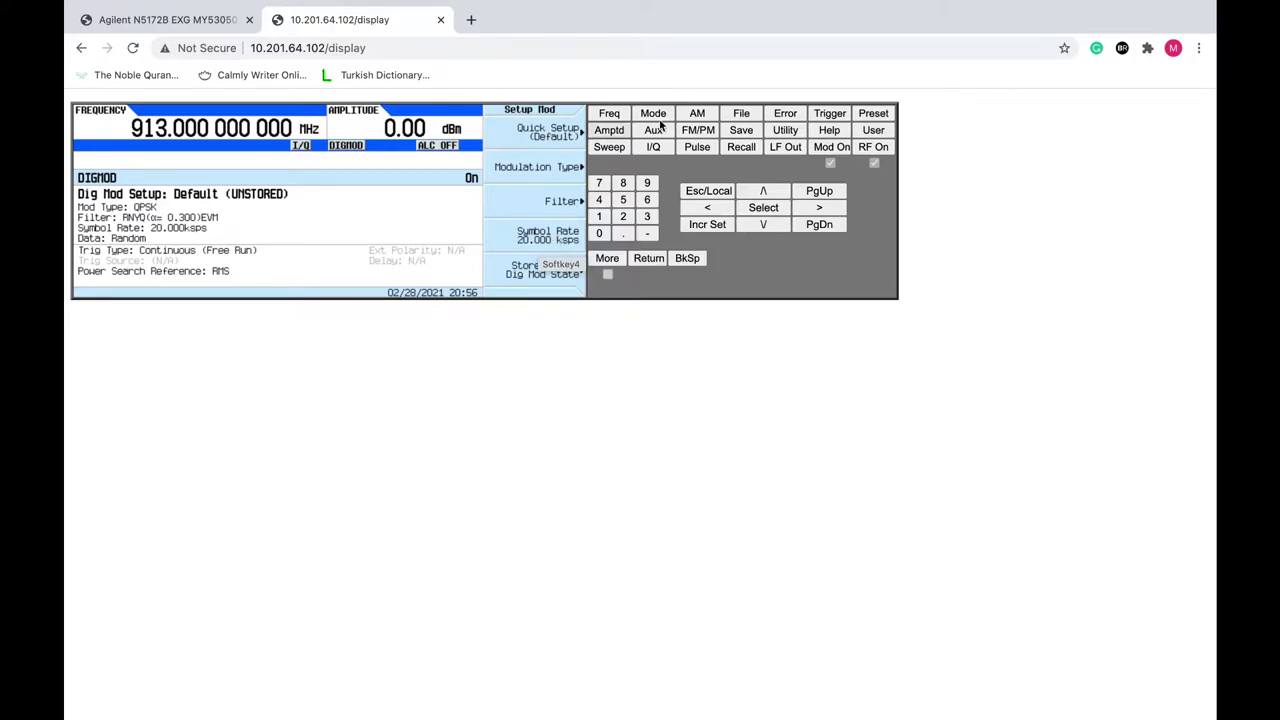
pyautogui.hotkey('ctrl', 'Left')
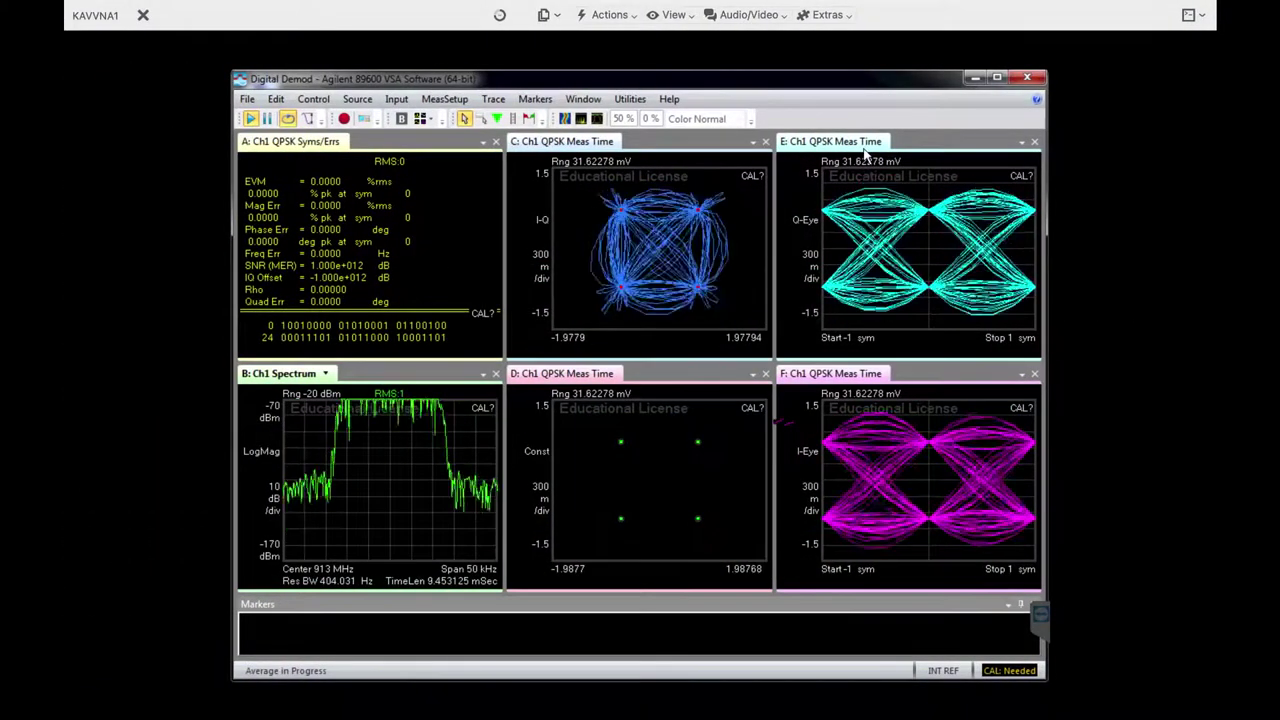
# Step: Change the analyser's measurement type from Digital Demod to Vector through MeasSetup
pyautogui.rightClick(348, 477)
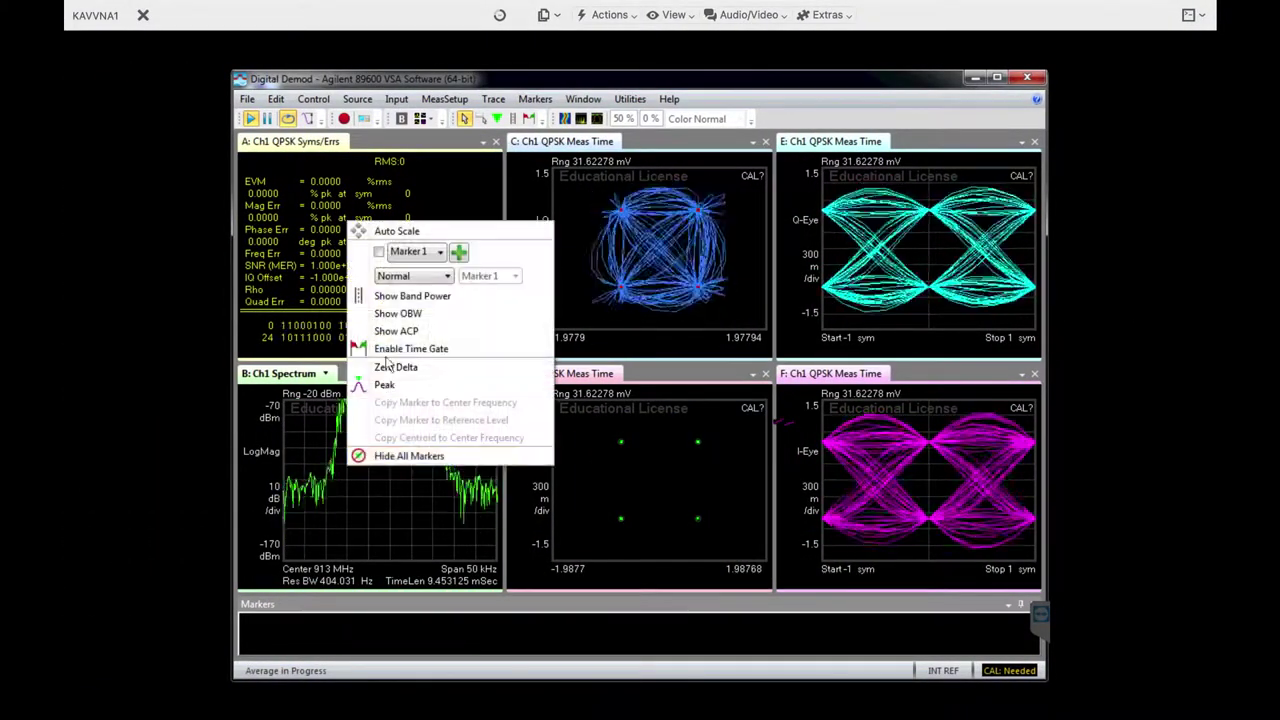
pyautogui.press('Escape')
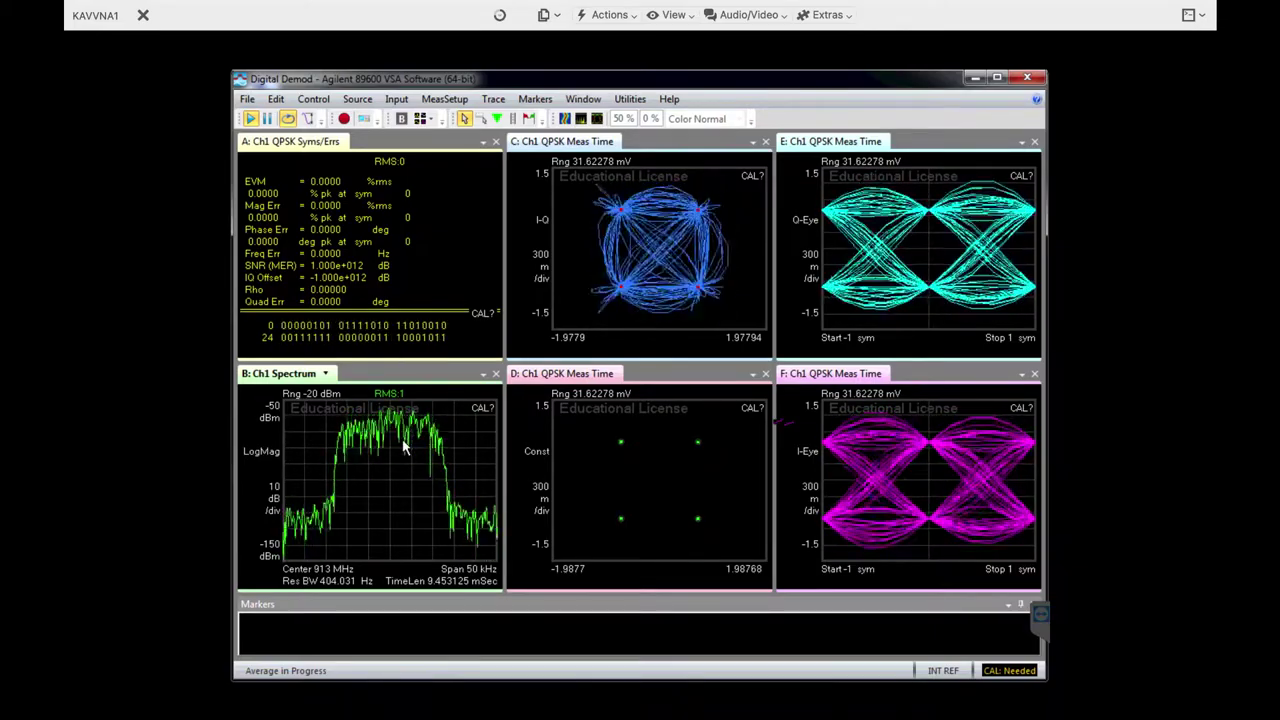
pyautogui.click(444, 99)
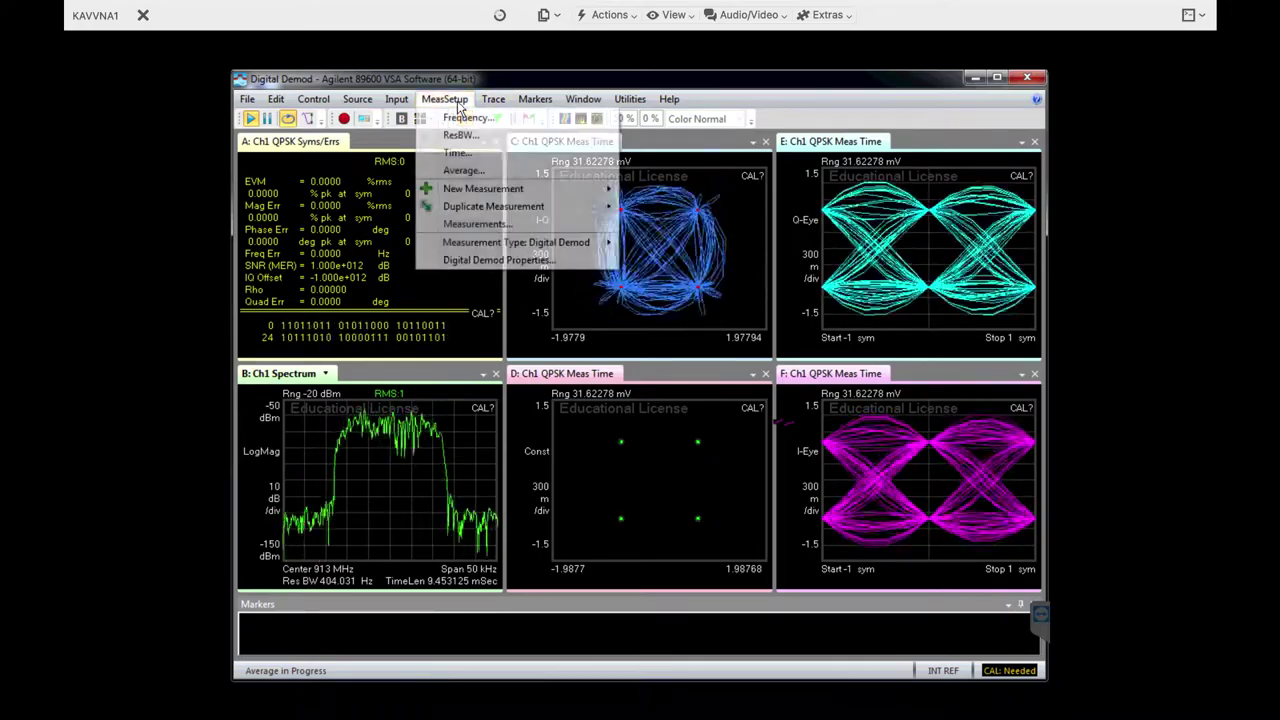
pyautogui.moveTo(575, 242)
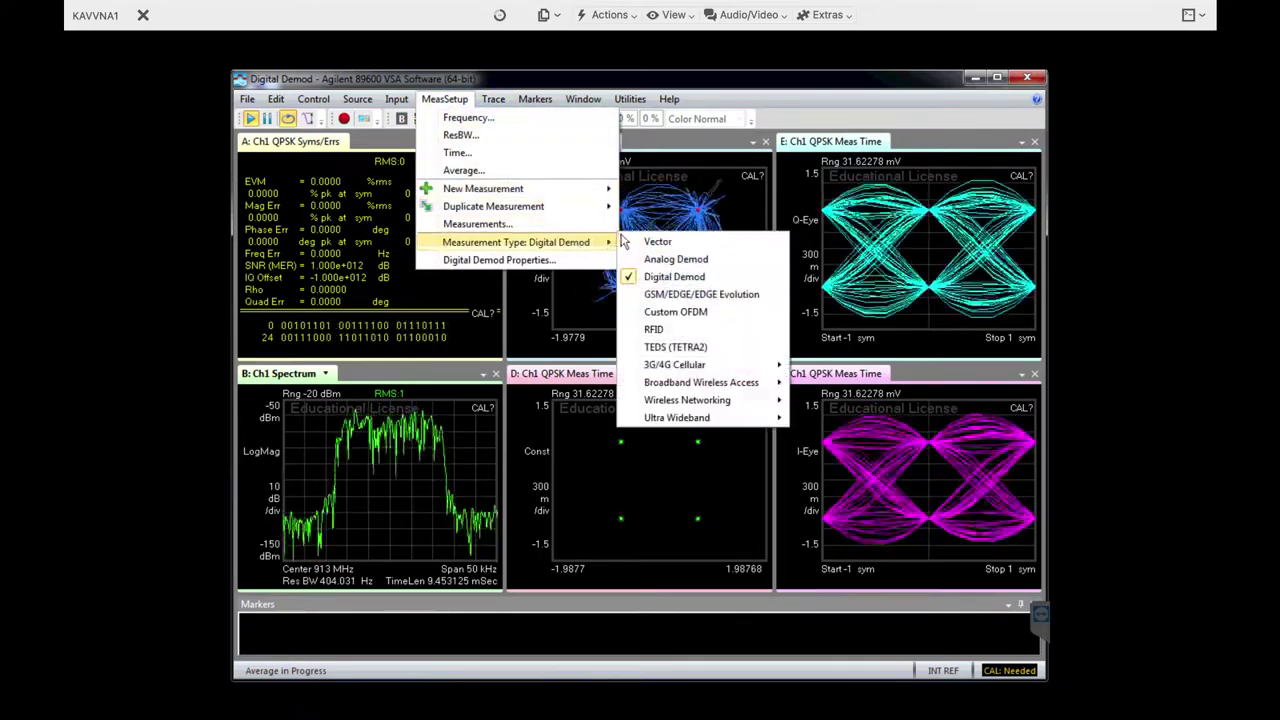
pyautogui.click(623, 243)
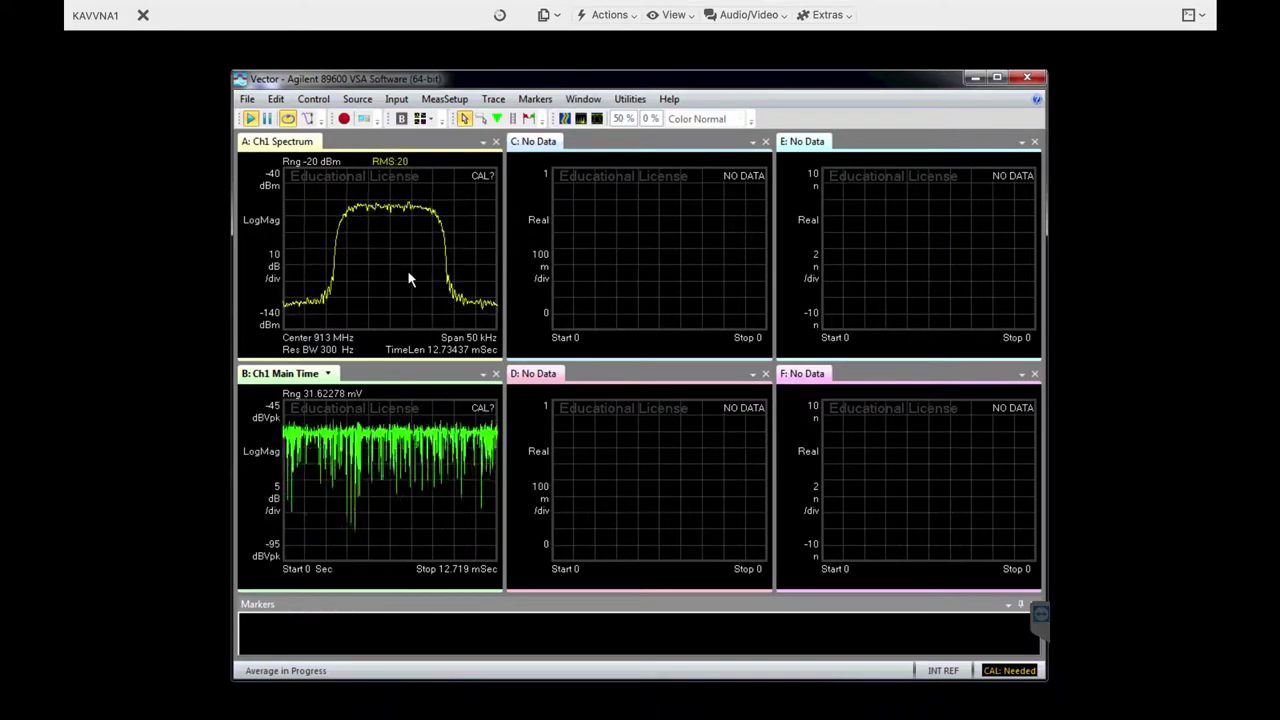
pyautogui.hotkey('ctrl', 'Right')
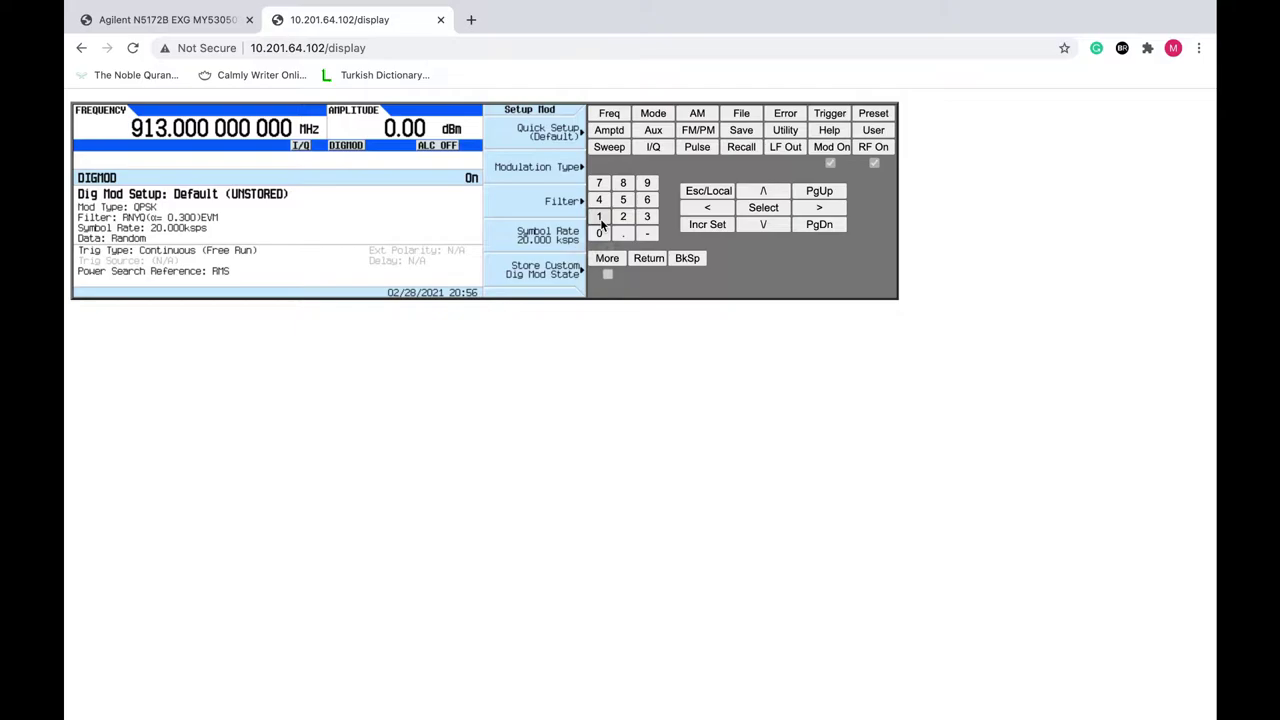
# Step: Enter 1 Msps as the generator's QPSK symbol rate
pyautogui.click(548, 241)
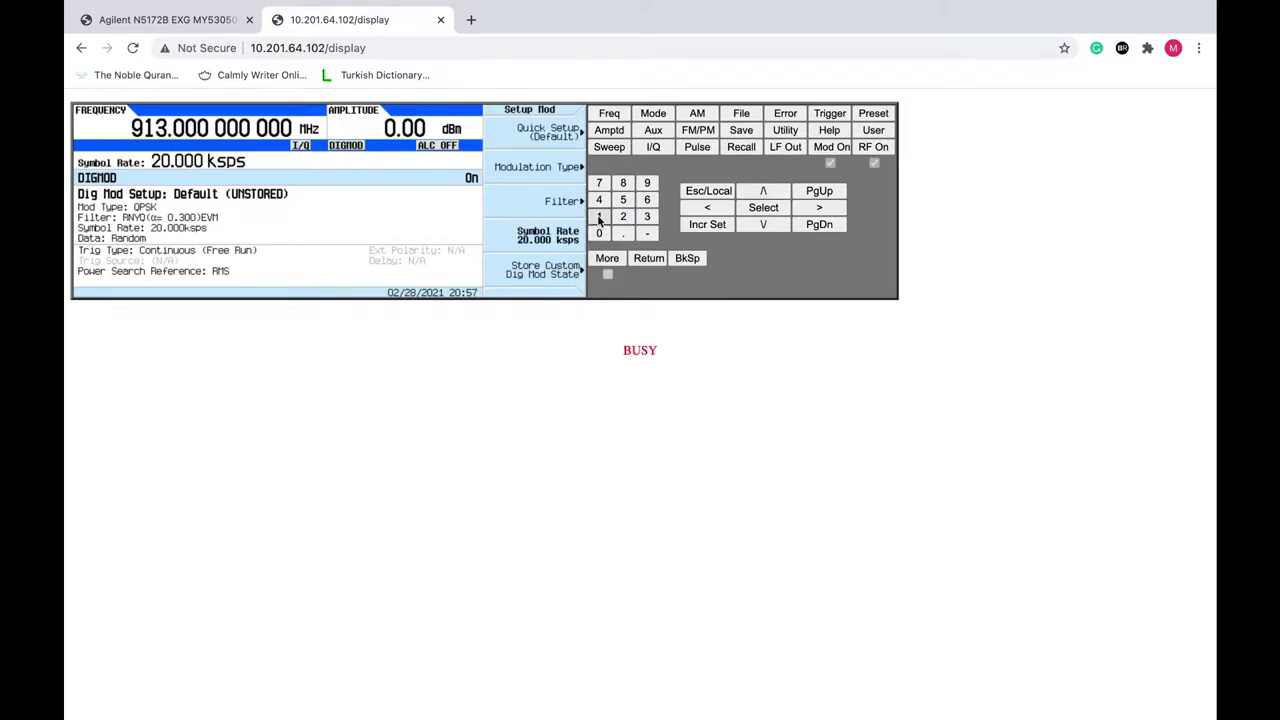
pyautogui.click(599, 217)
pyautogui.click(567, 135)
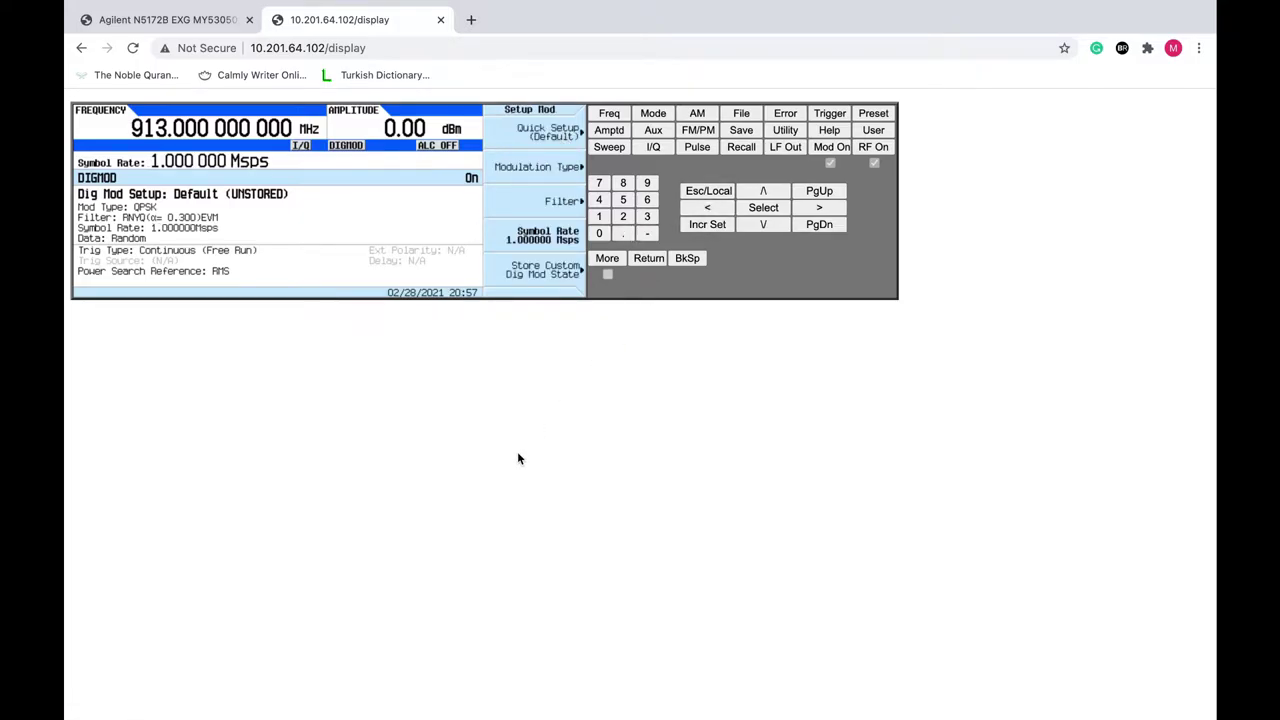
pyautogui.hotkey('ctrl', 'Right')
pyautogui.hotkey('ctrl', 'Right')
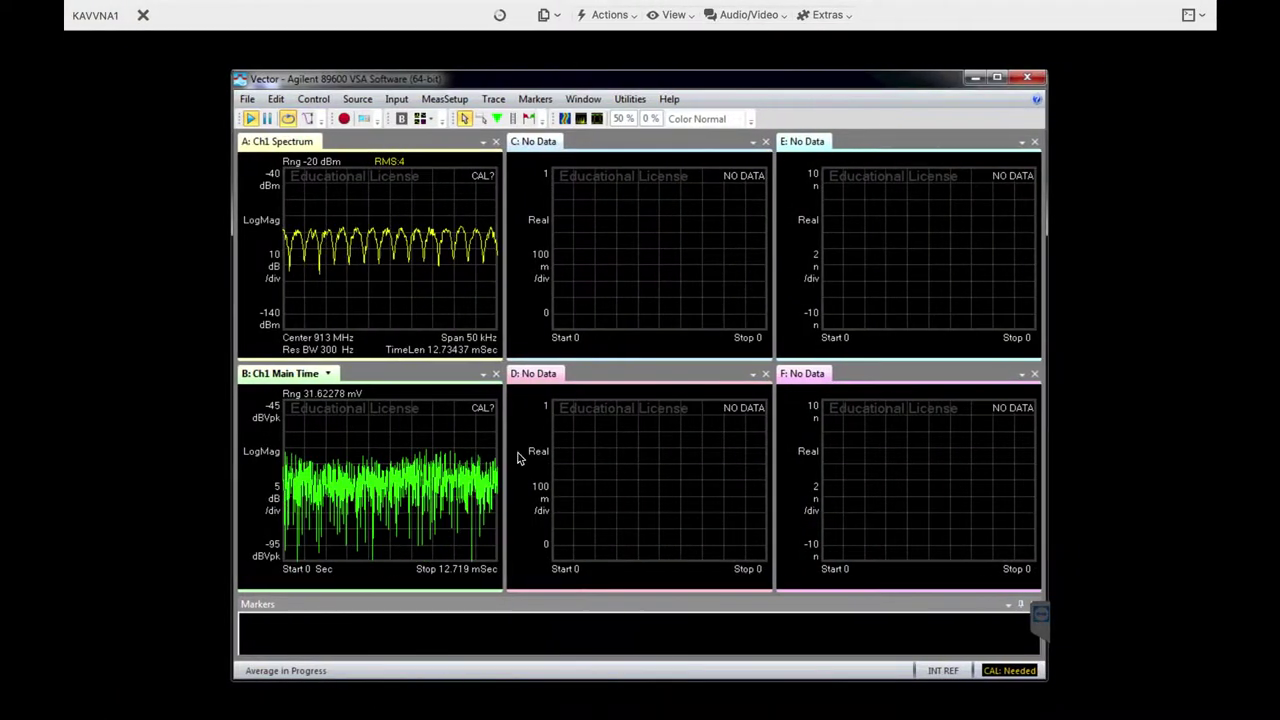
# Step: Scroll the spectrum span up from 50 kHz to 2 MHz
pyautogui.click(479, 338)
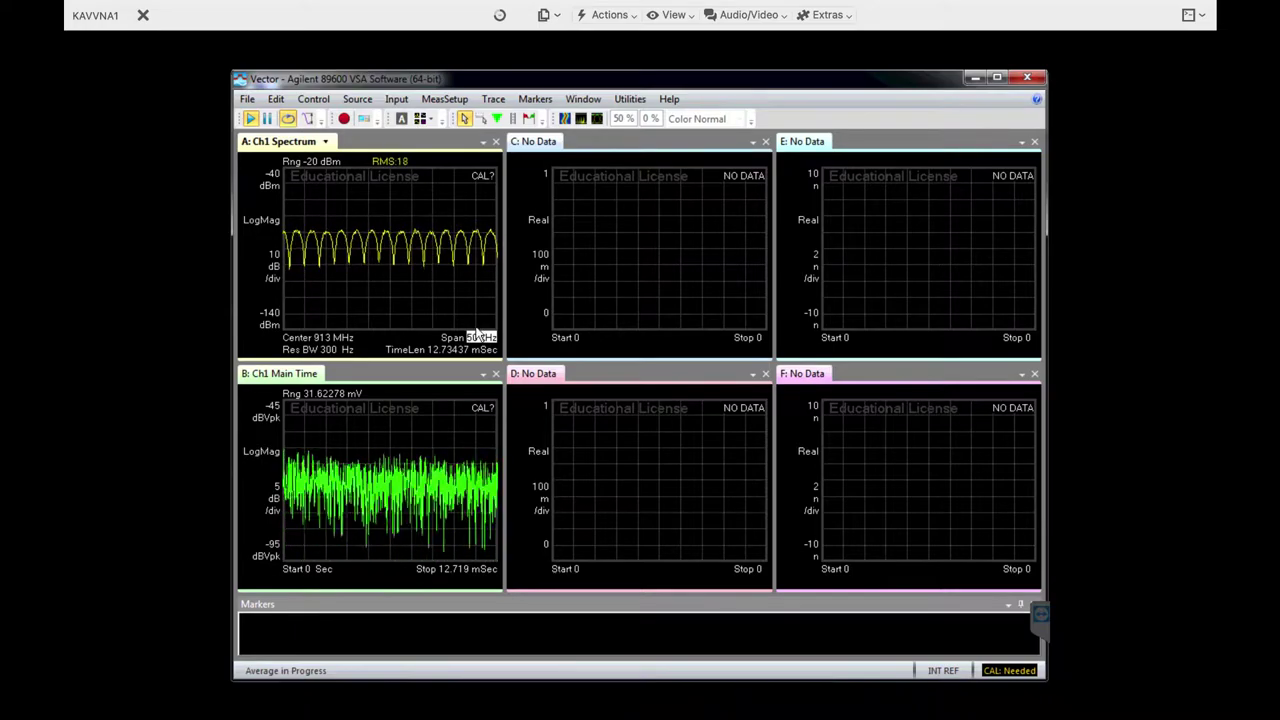
pyautogui.scroll(1, 479, 338)
pyautogui.scroll(4, 486, 340)
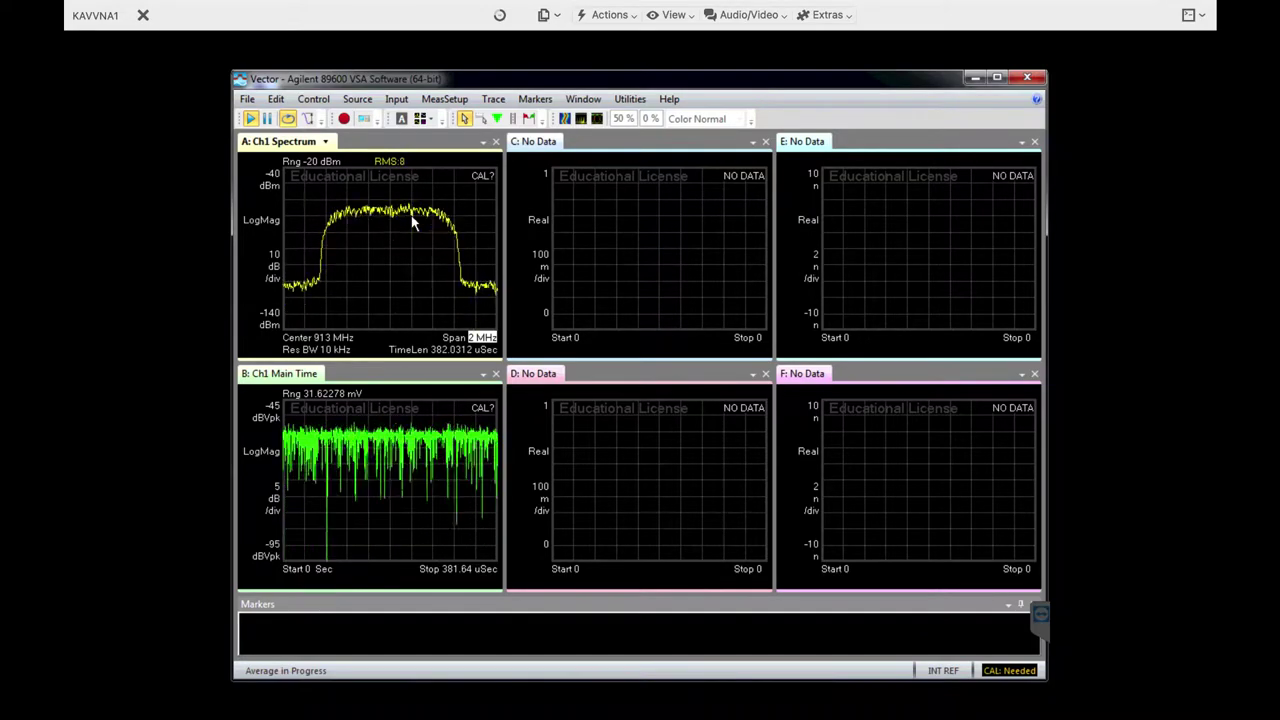
pyautogui.hotkey('ctrl', 'Right')
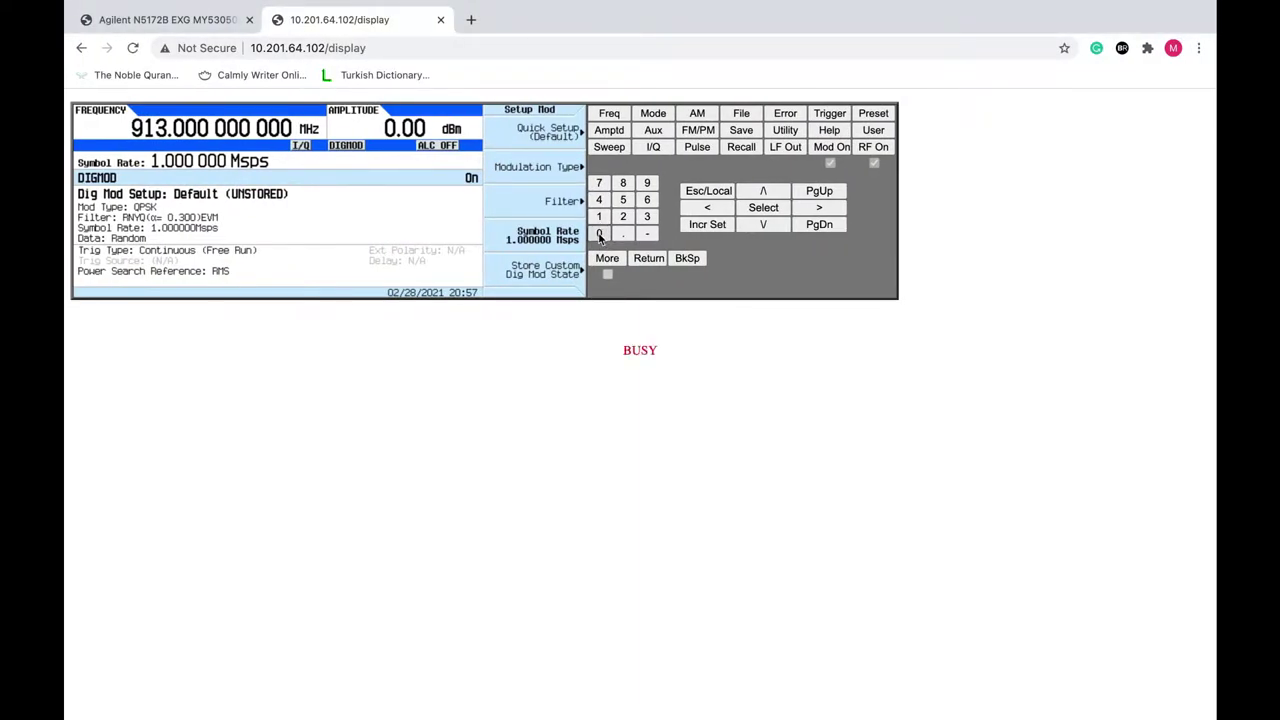
# Step: Key in 10 Msps as the generator's symbol rate
pyautogui.click(599, 234)
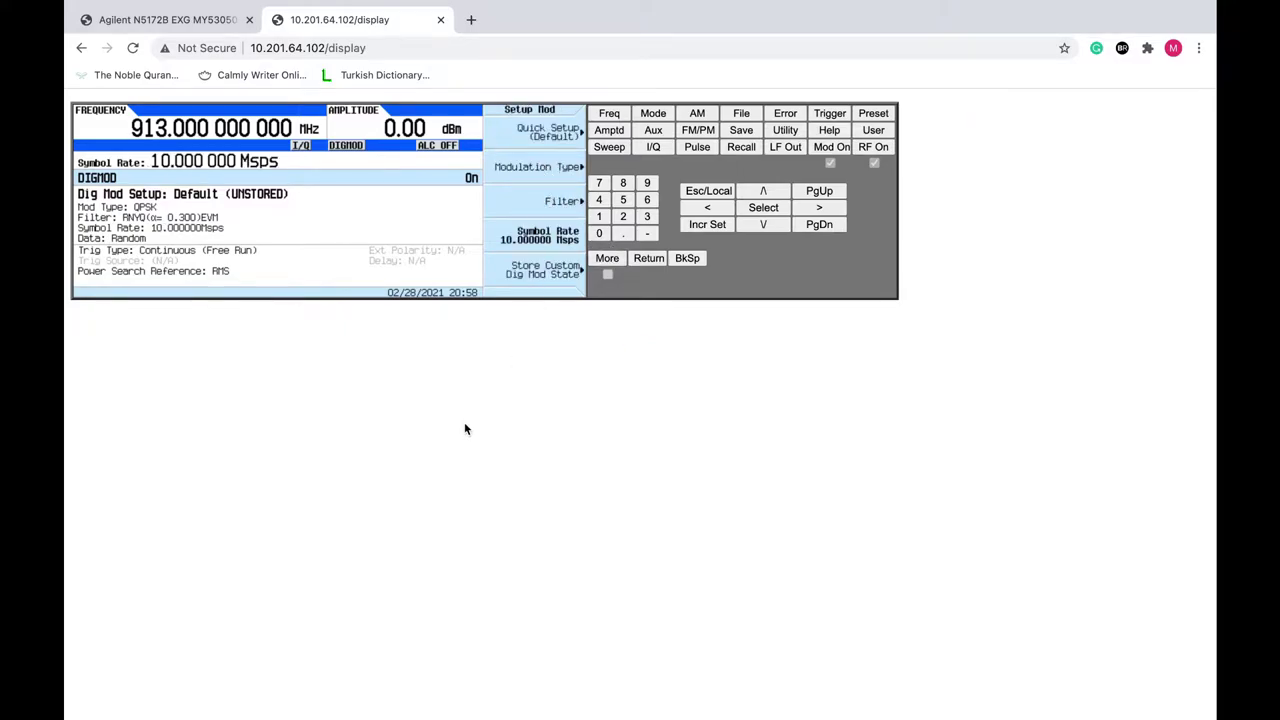
pyautogui.hotkey('ctrl', 'Left')
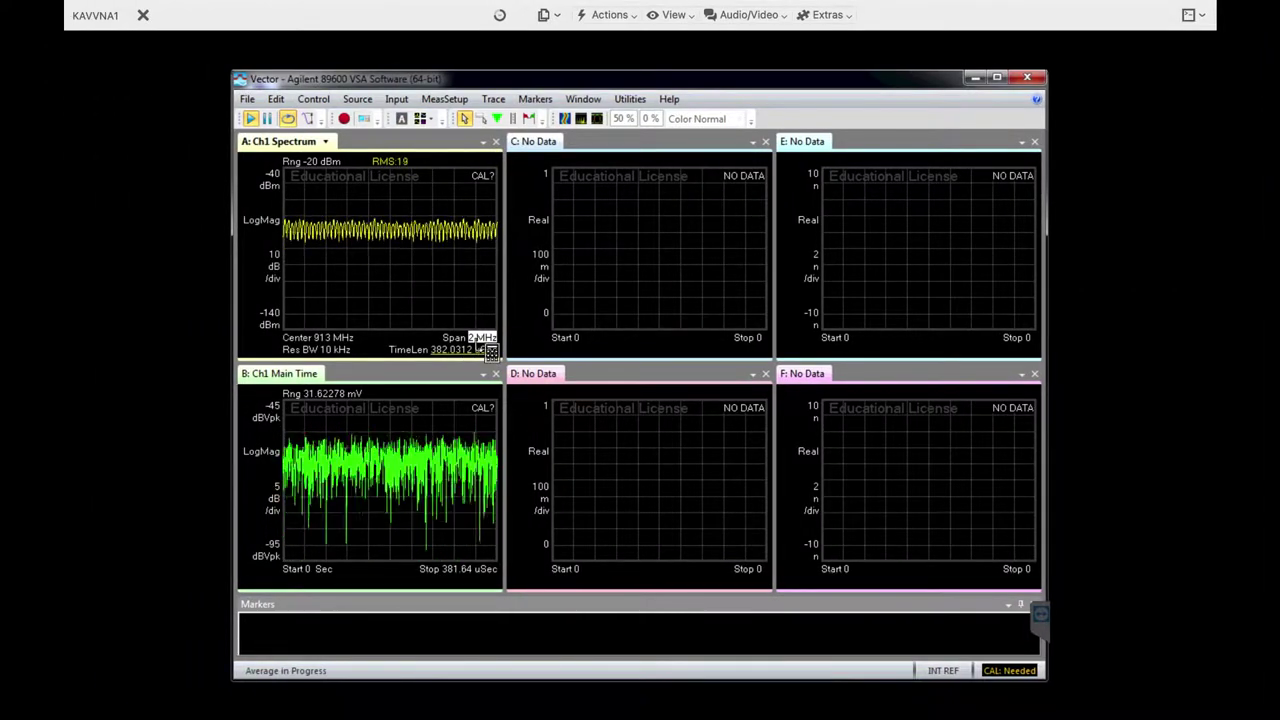
# Step: Widen the spectrum span for the 10 Msps band, typing 40 into the Span entry
pyautogui.scroll(-1, 492, 350)
pyautogui.scroll(-5, 495, 345)
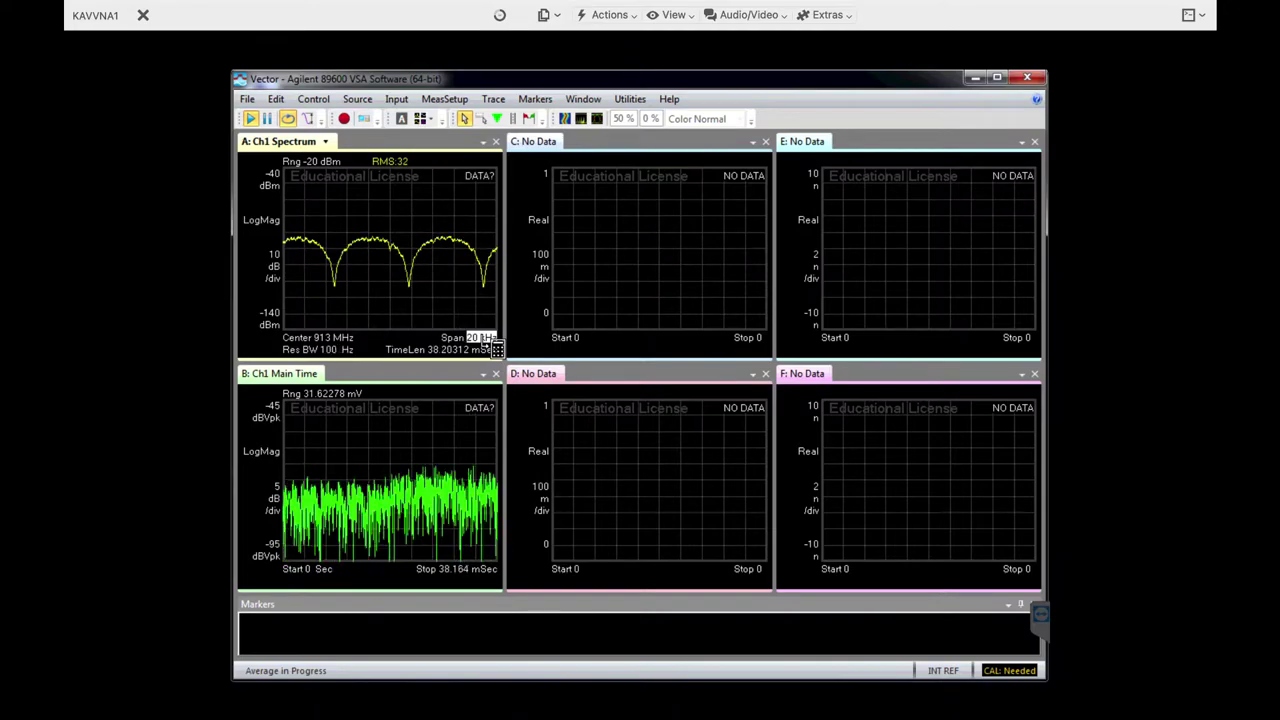
pyautogui.scroll(7, 487, 340)
pyautogui.scroll(3, 485, 340)
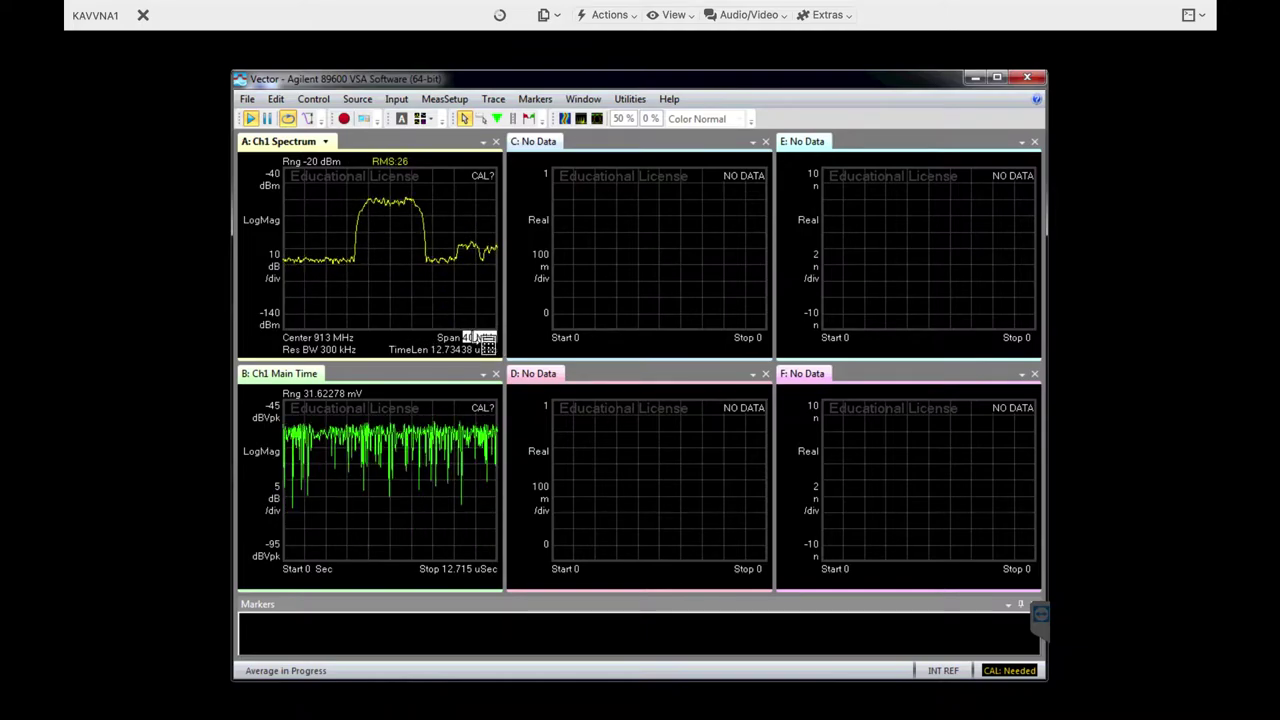
pyautogui.doubleClick(479, 339)
pyautogui.write('40')
pyautogui.click(566, 414)
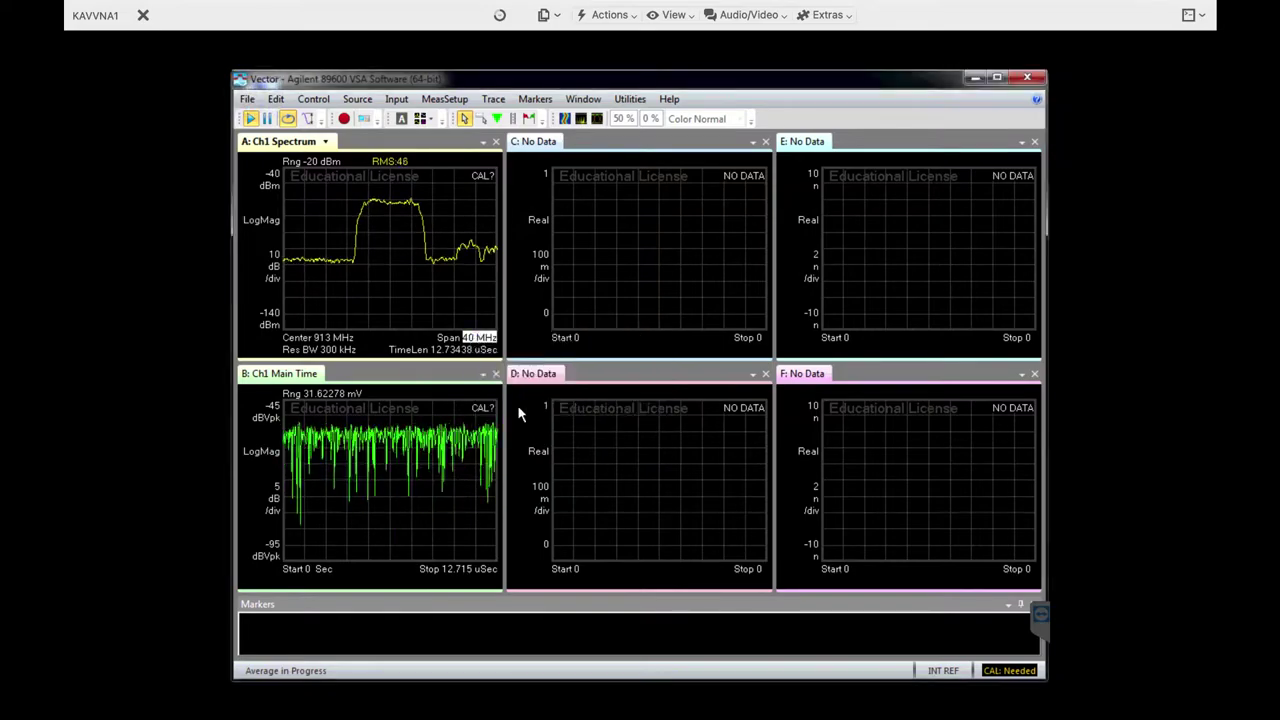
# Step: Auto-scale the spectrum trace so the signal band fills the display
pyautogui.rightClick(378, 278)
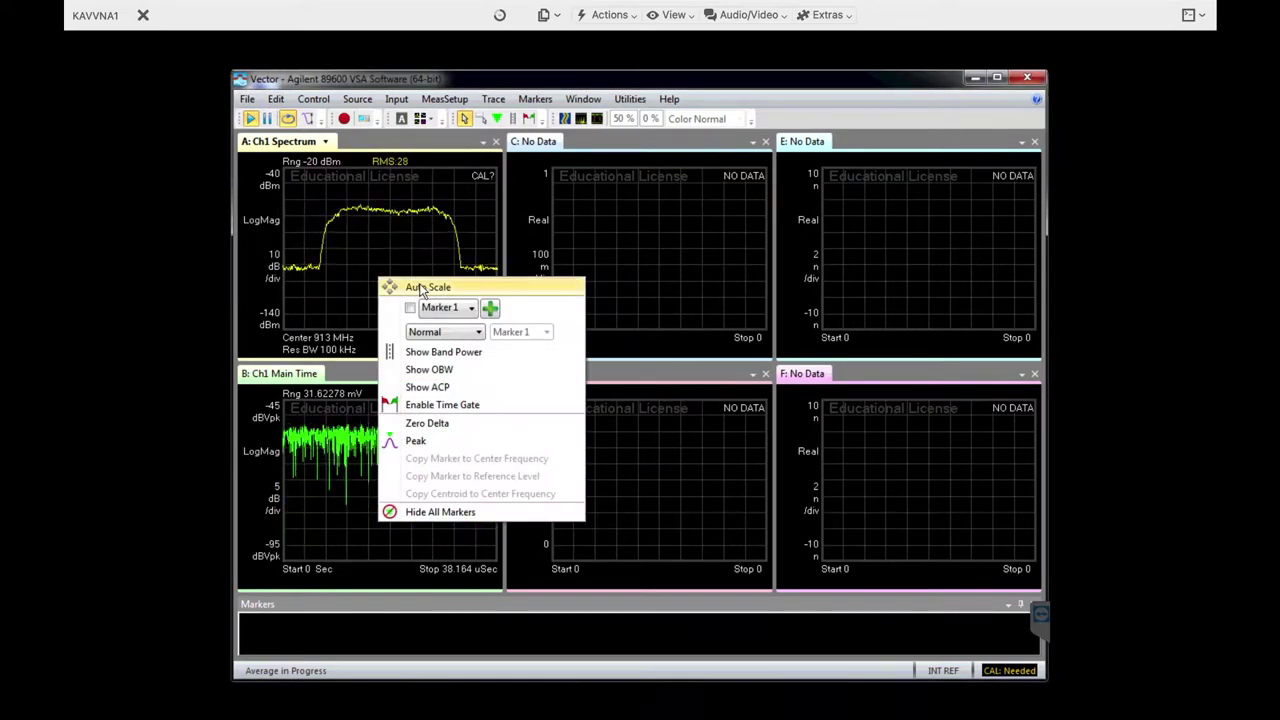
pyautogui.click(421, 288)
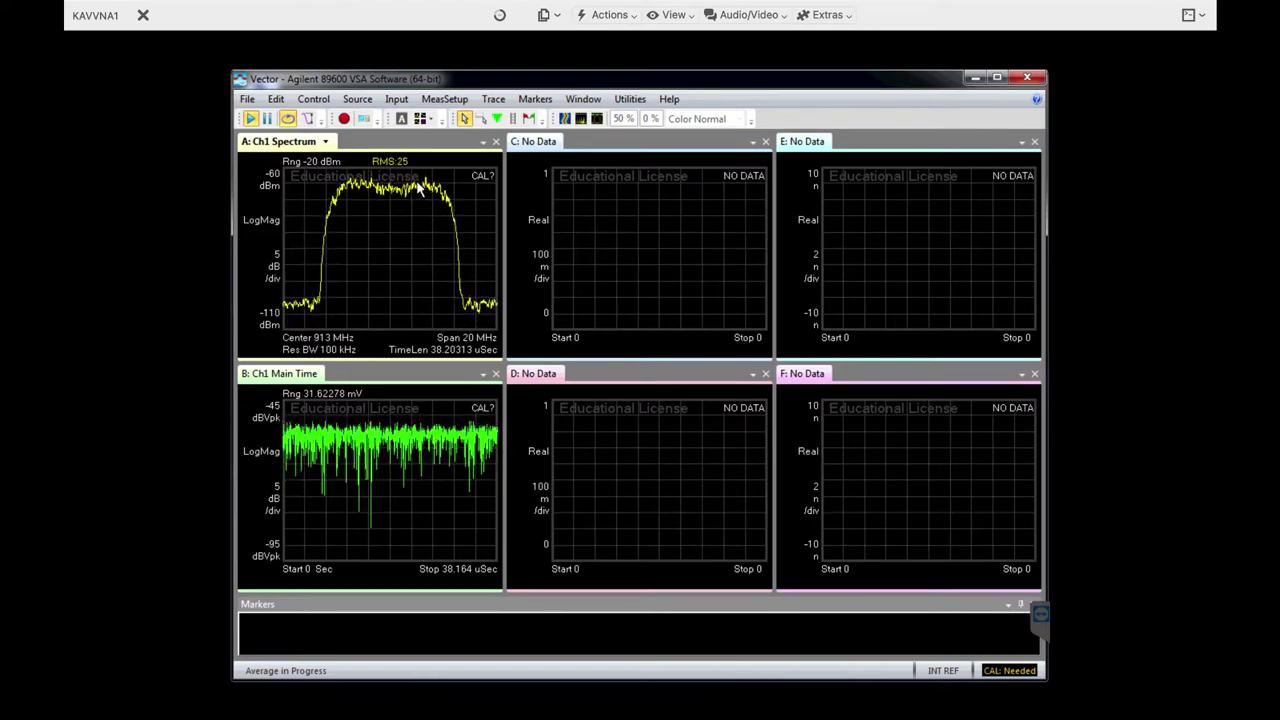
pyautogui.click(445, 104)
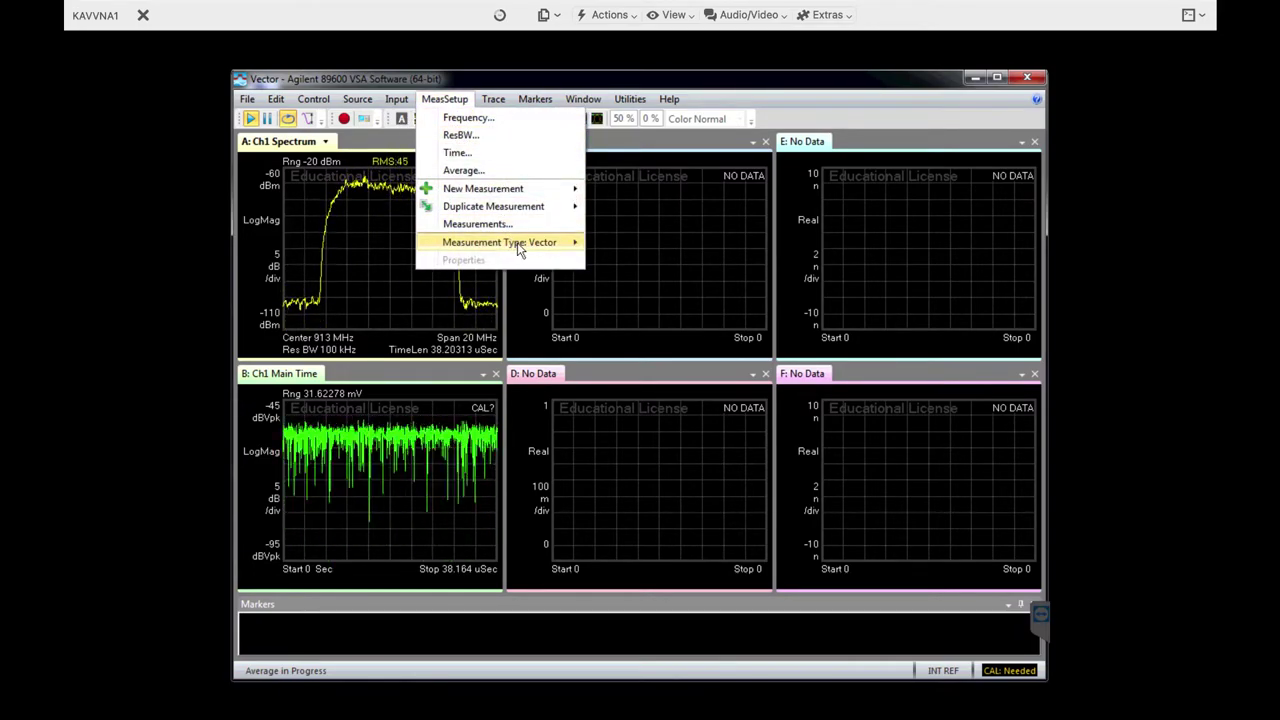
# Step: Switch the measurement type back to Digital Demod and open its properties
pyautogui.moveTo(520, 250)
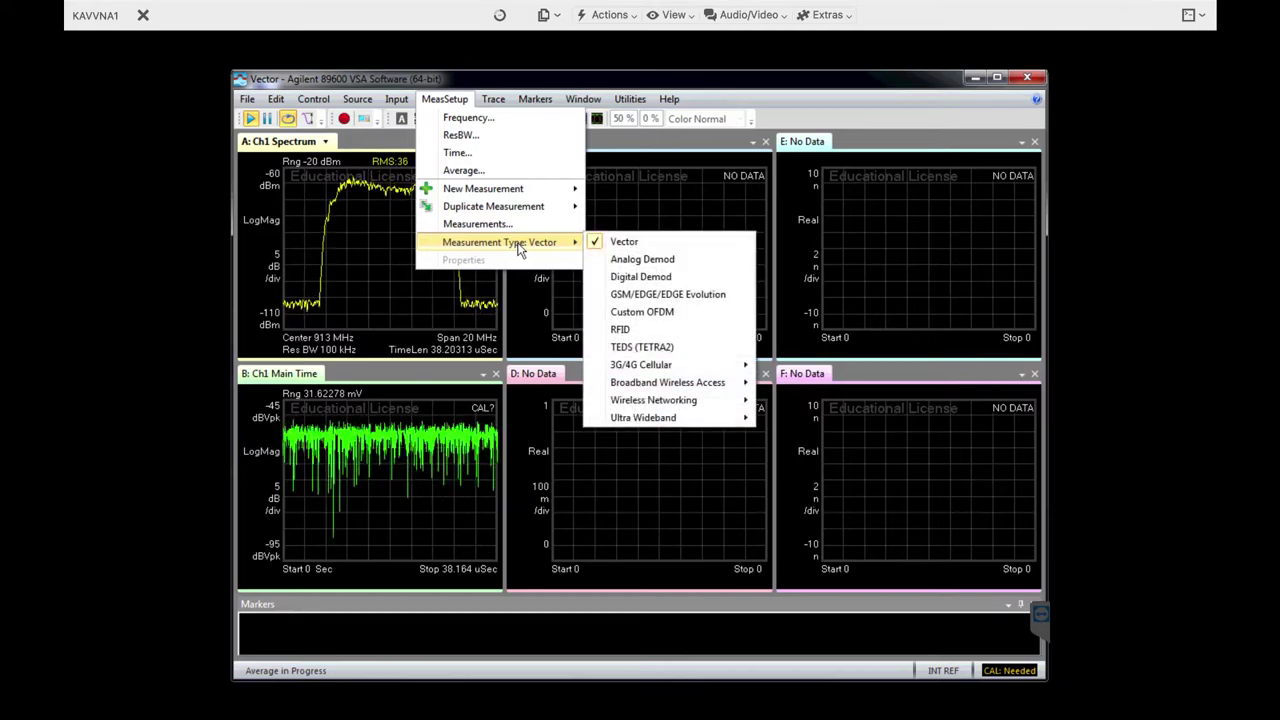
pyautogui.click(636, 277)
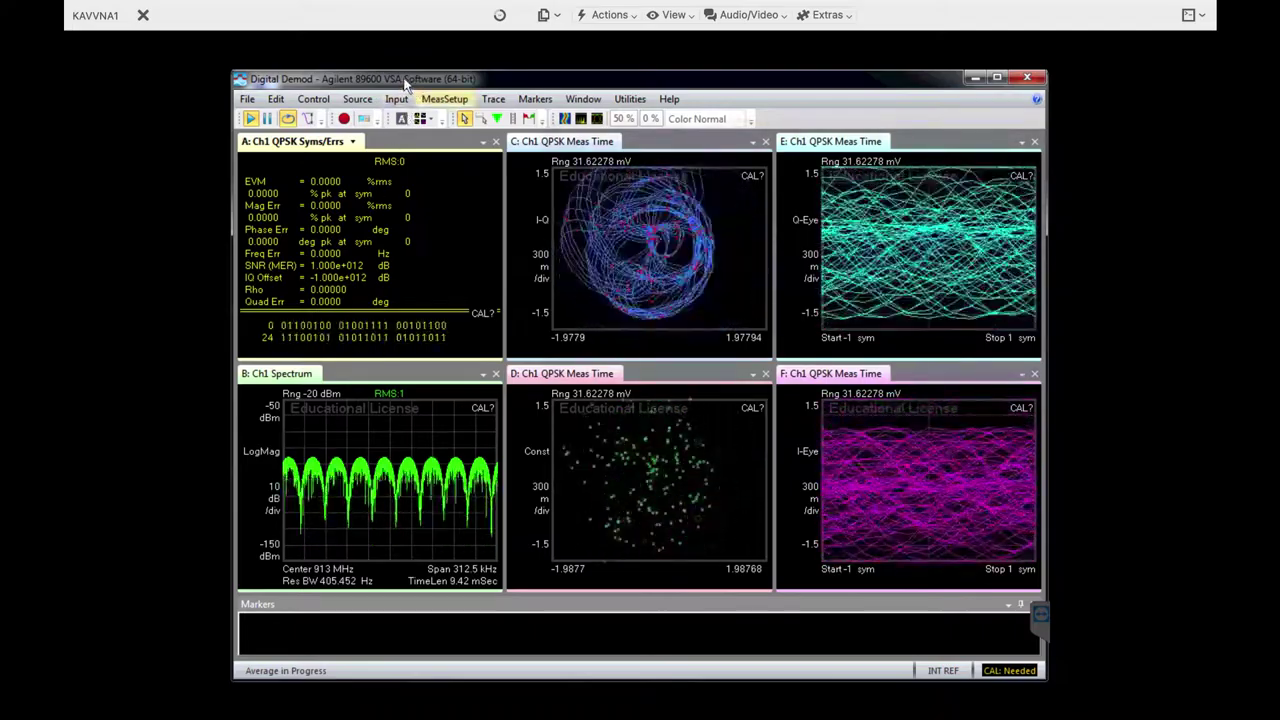
pyautogui.click(435, 98)
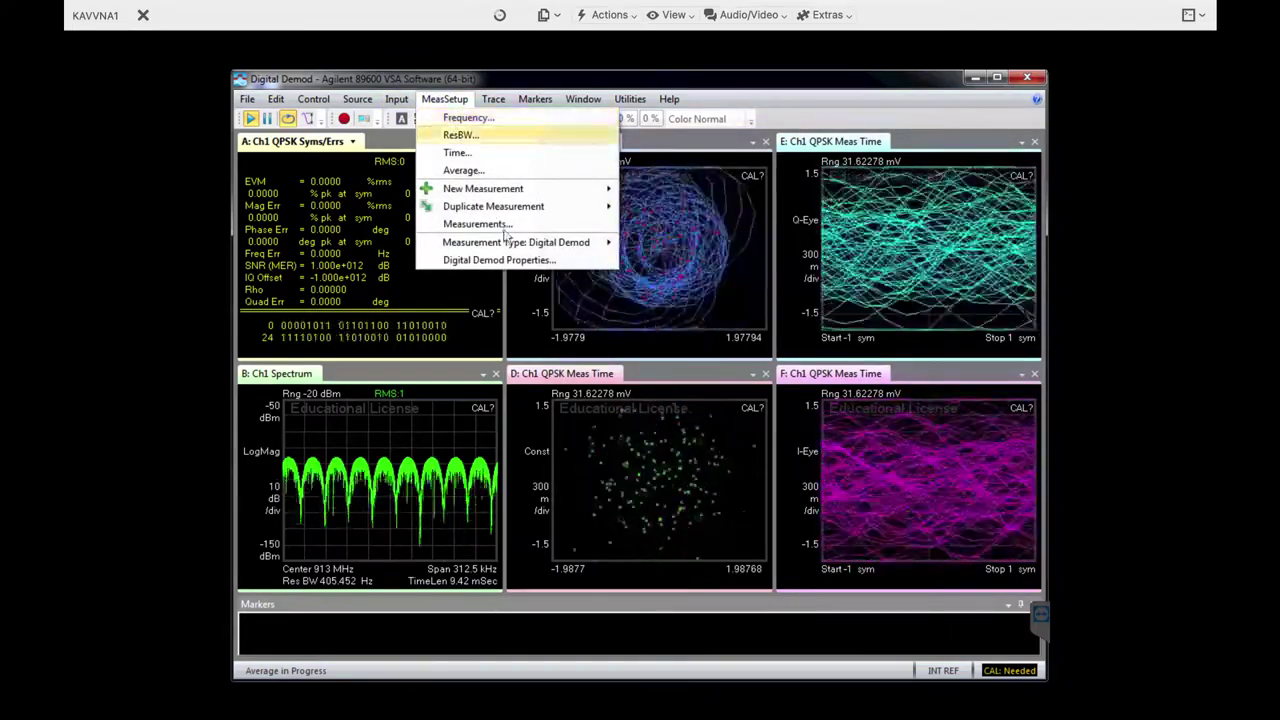
pyautogui.click(525, 260)
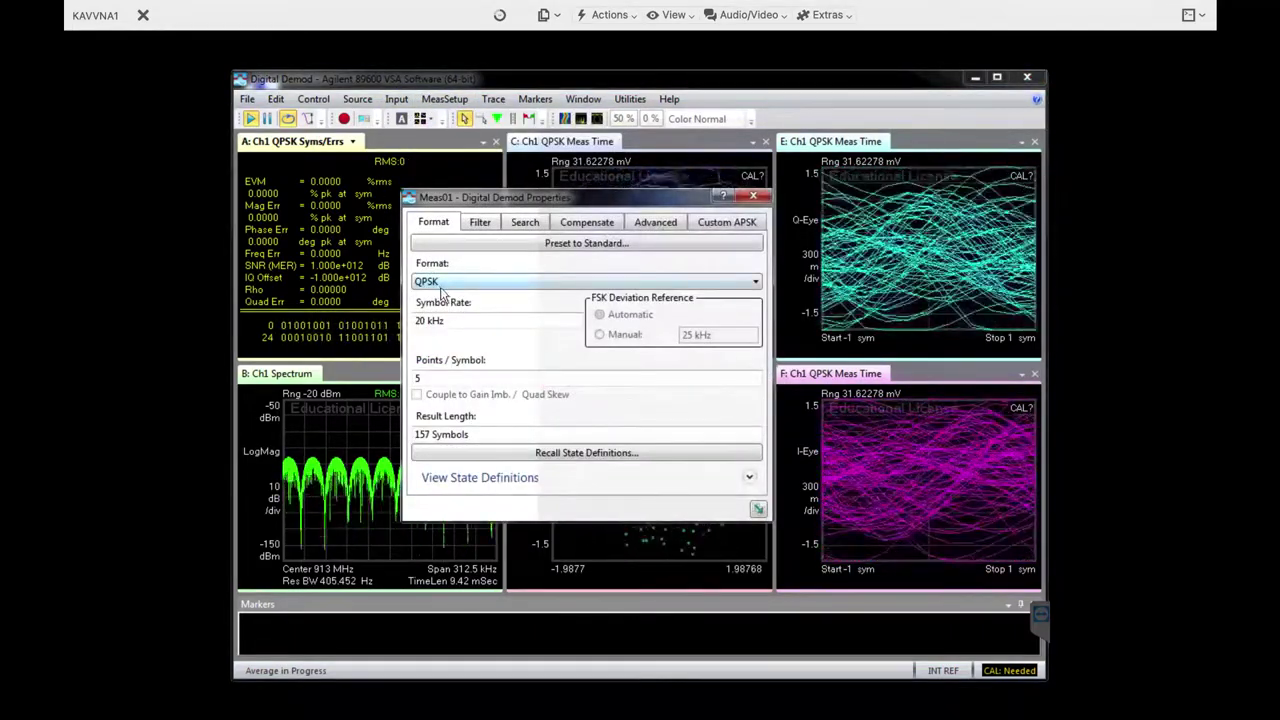
# Step: Set the demodulation symbol rate to 10 MHz and auto-scale the spectrum
pyautogui.click(435, 320)
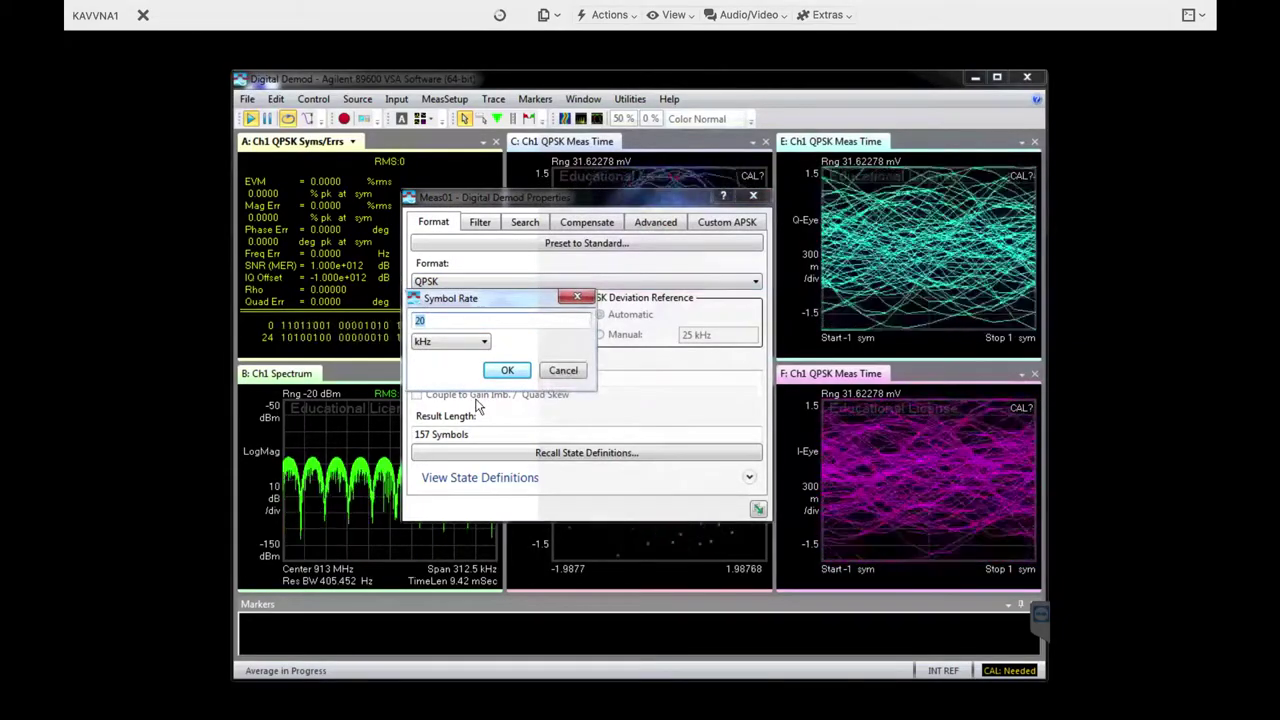
pyautogui.click(485, 344)
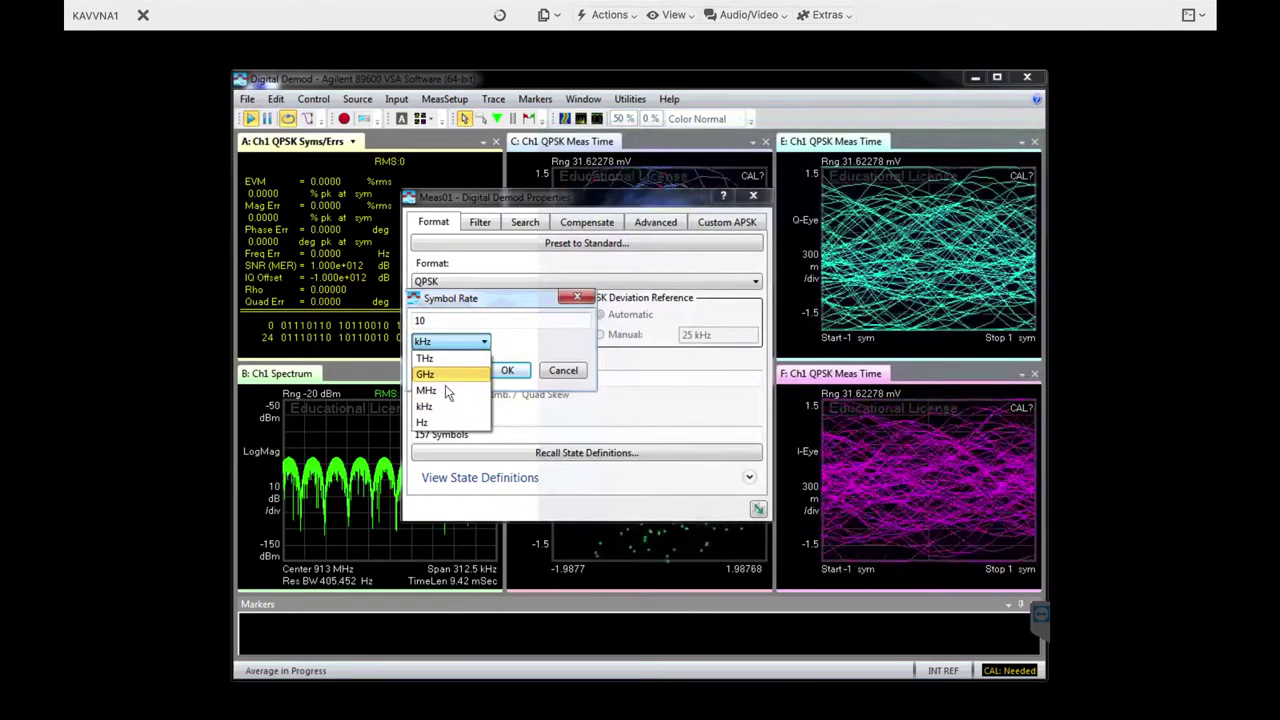
pyautogui.click(504, 374)
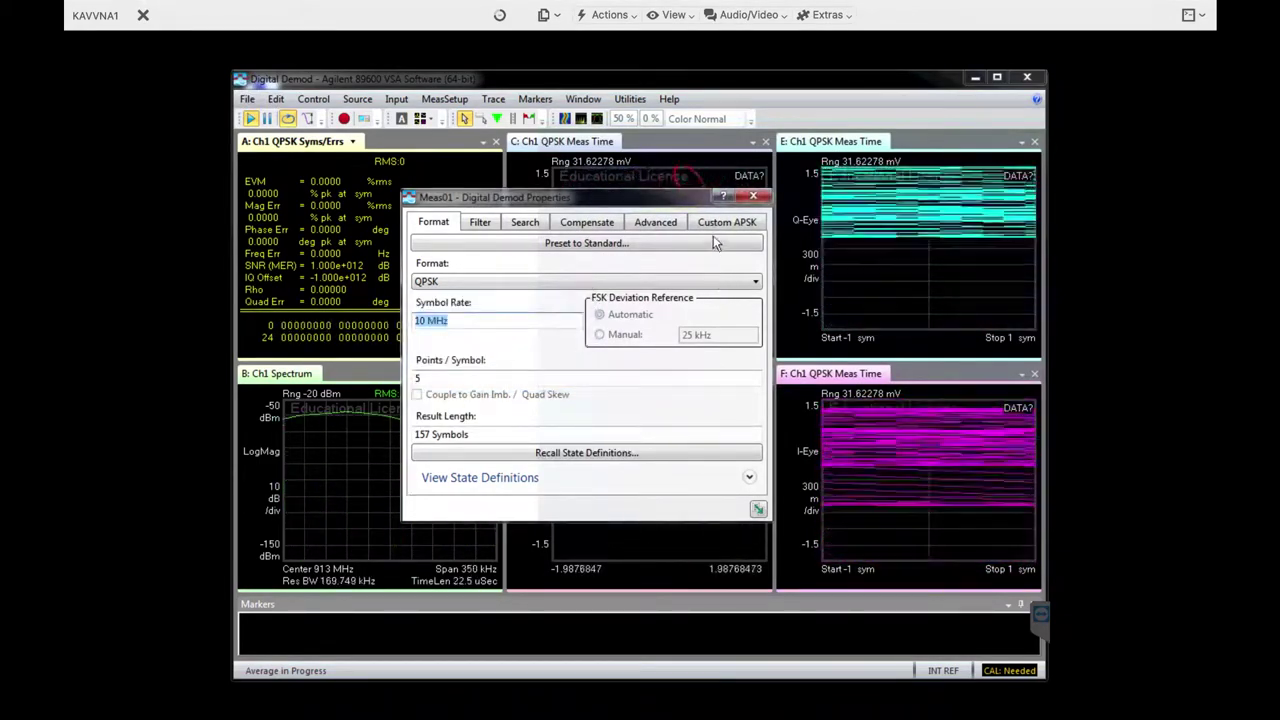
pyautogui.click(757, 197)
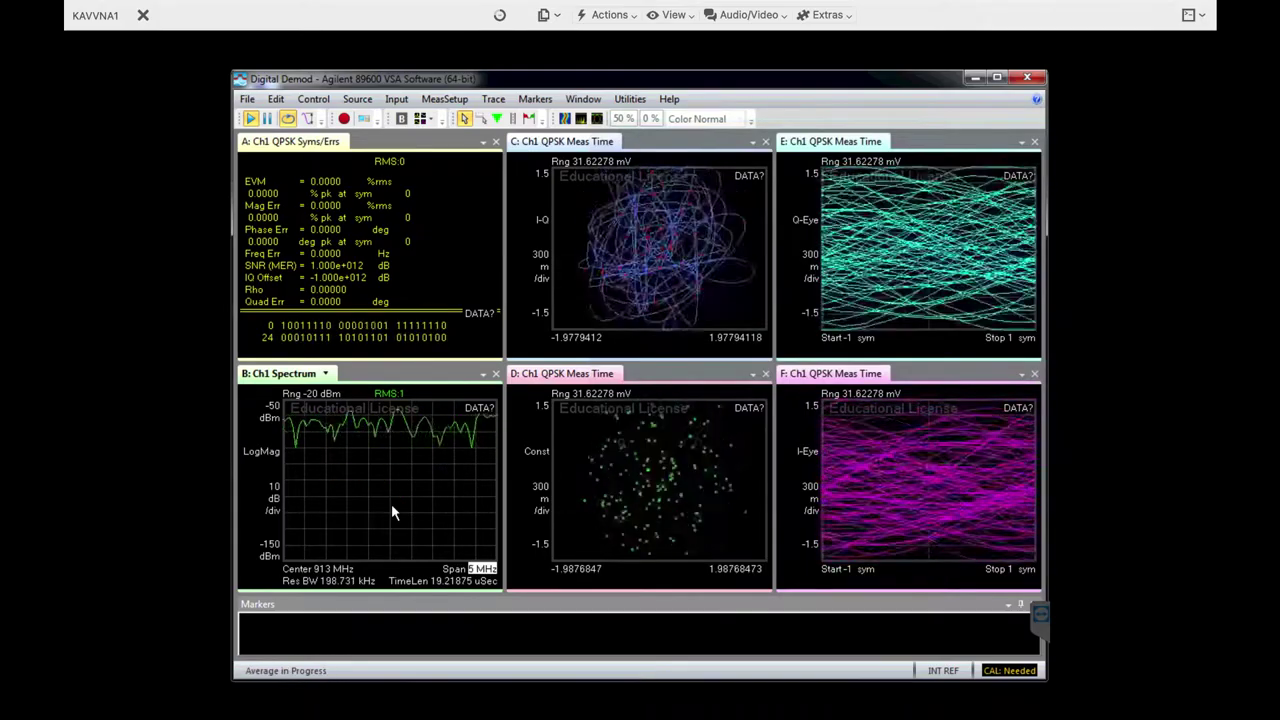
pyautogui.rightClick(369, 490)
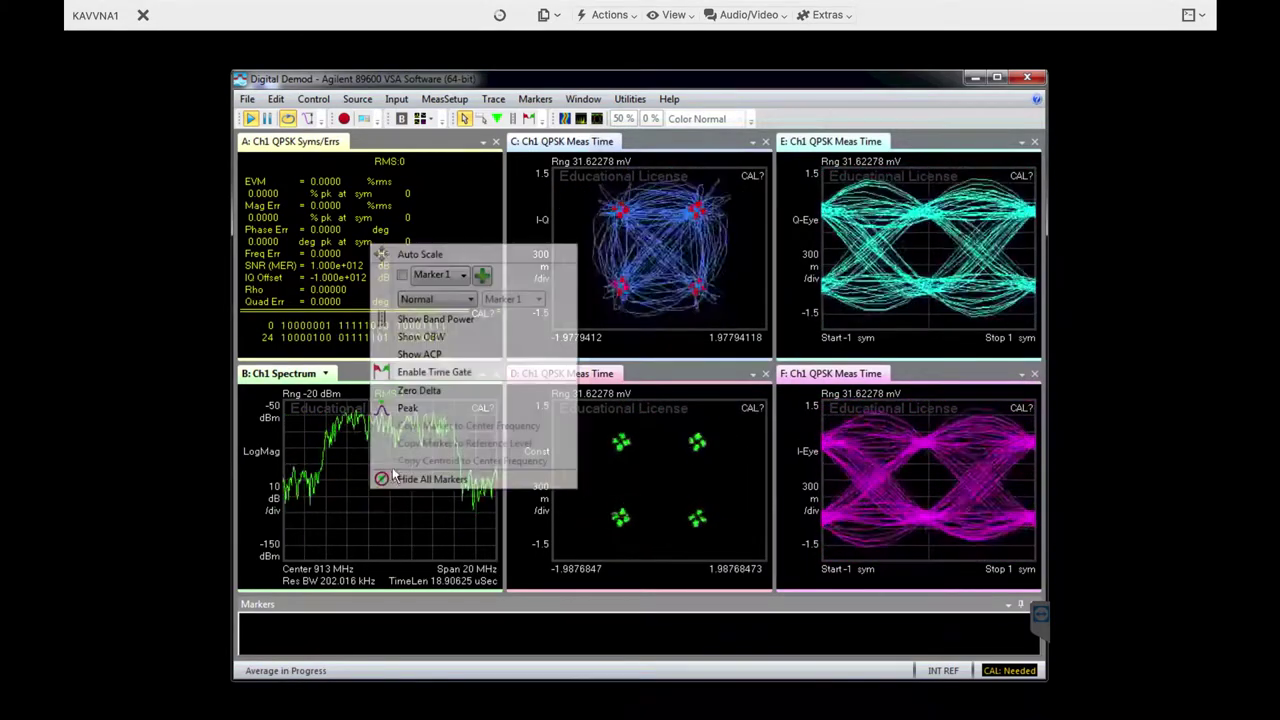
pyautogui.click(430, 255)
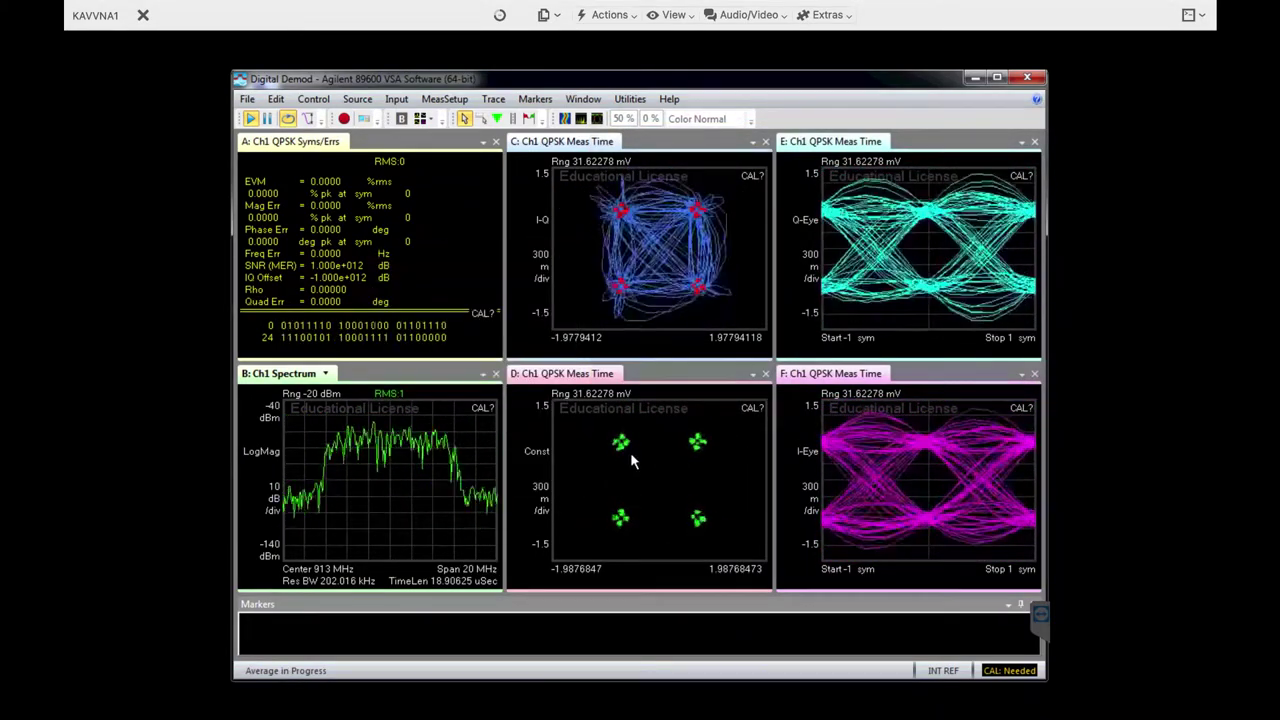